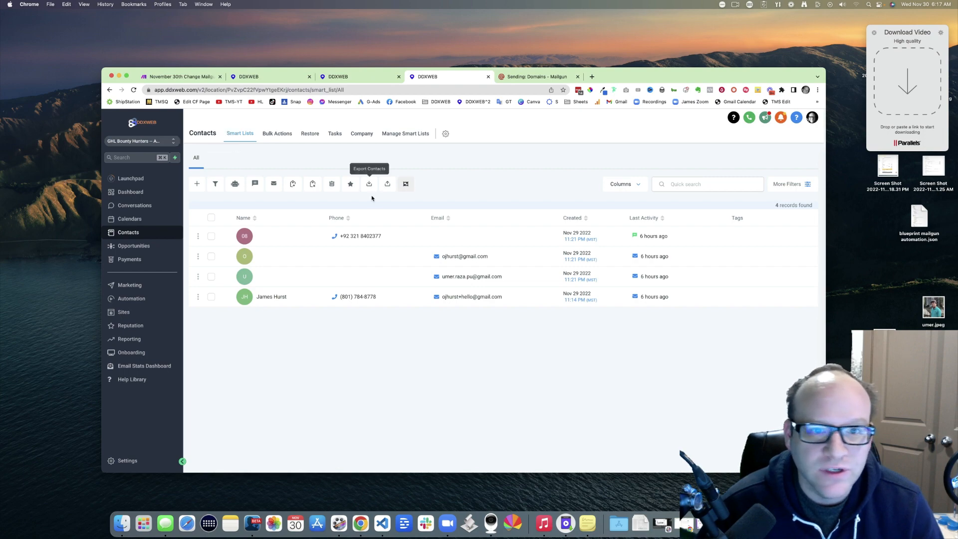
Step: Check the Make scenario's workflow name, then copy the location ID from the contacts page address
{"action": "left_click", "coordinate": [179, 76]}
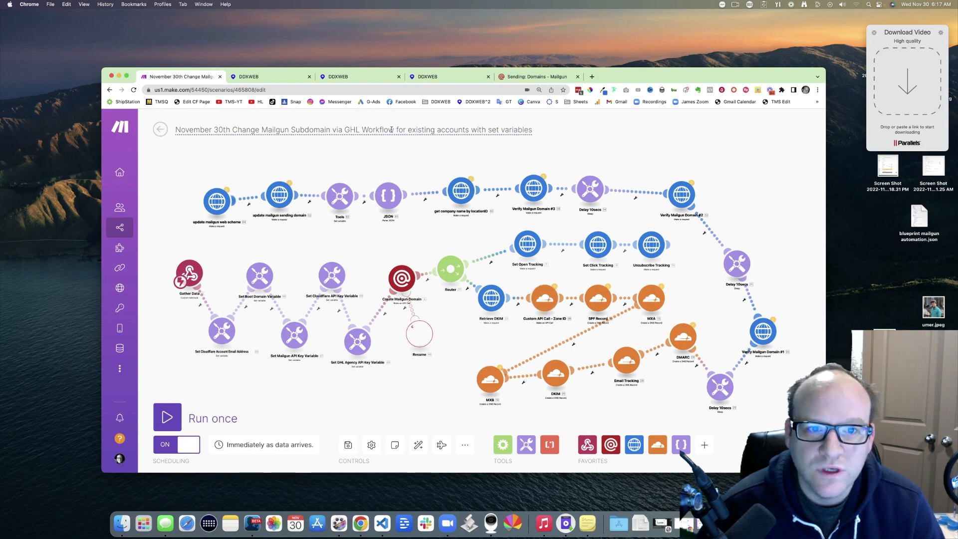
{"action": "left_click_drag", "start_coordinate": [358, 130], "coordinate": [463, 131]}
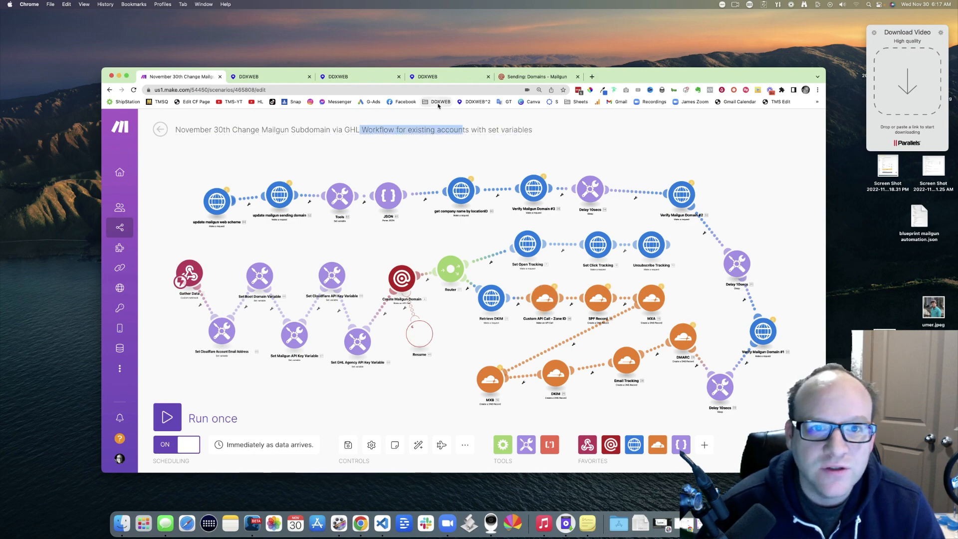
{"action": "left_click", "coordinate": [444, 80]}
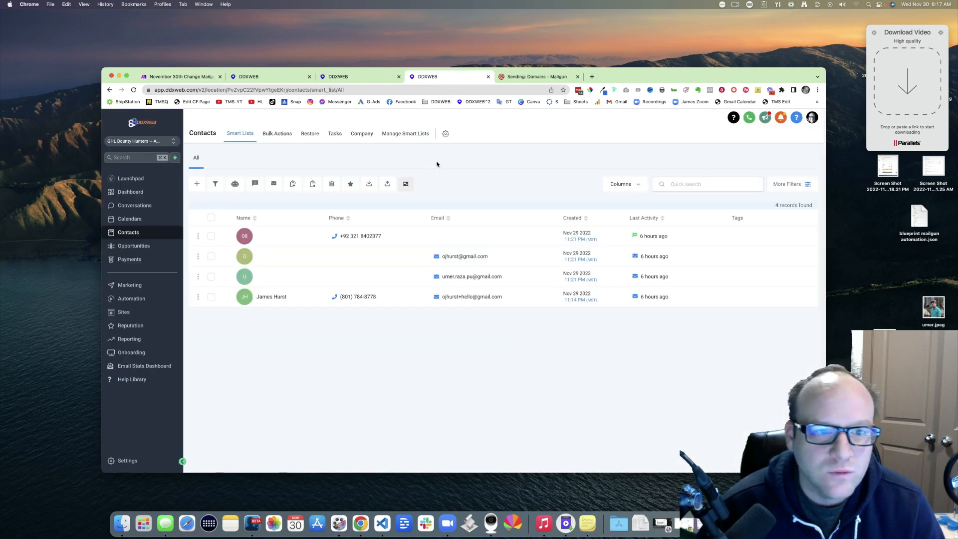
{"action": "left_click", "coordinate": [255, 89]}
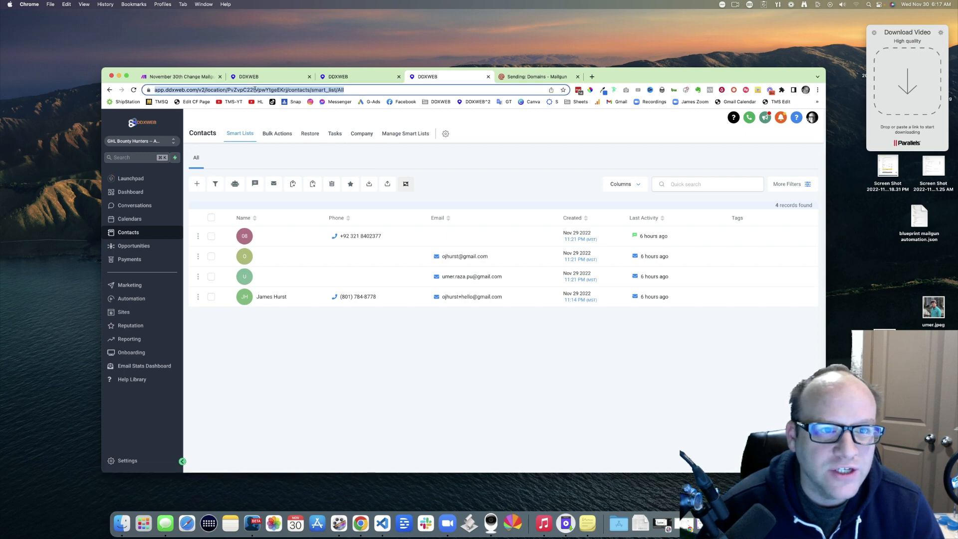
{"action": "double_click", "coordinate": [263, 90]}
{"action": "right_click", "coordinate": [271, 90]}
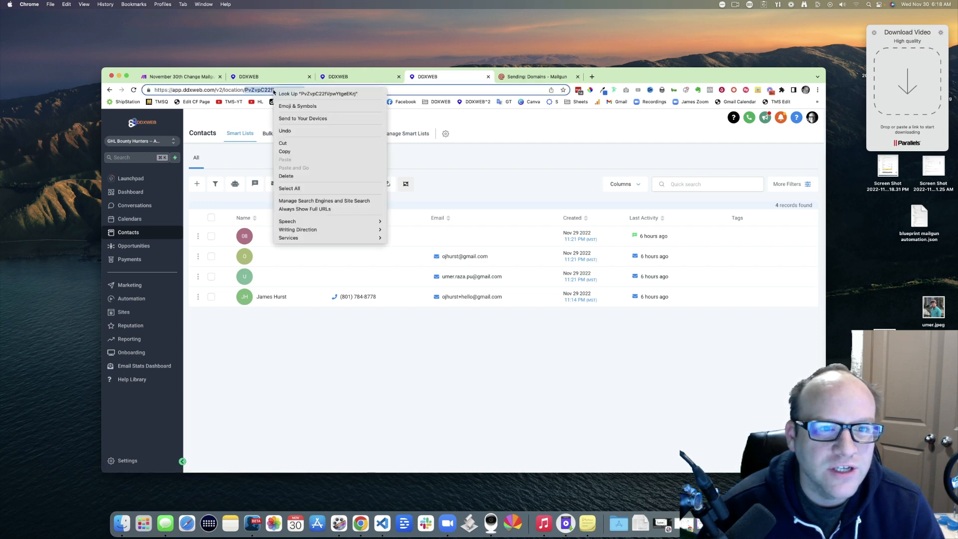
{"action": "left_click", "coordinate": [329, 149]}
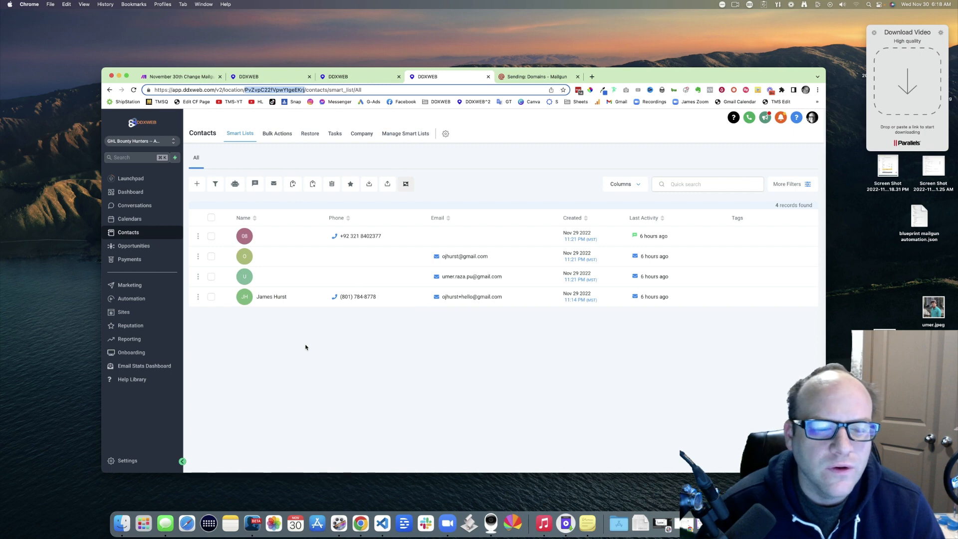
Step: Go to the Springville sub-account's contacts list and begin a new contact
{"action": "left_click", "coordinate": [354, 77]}
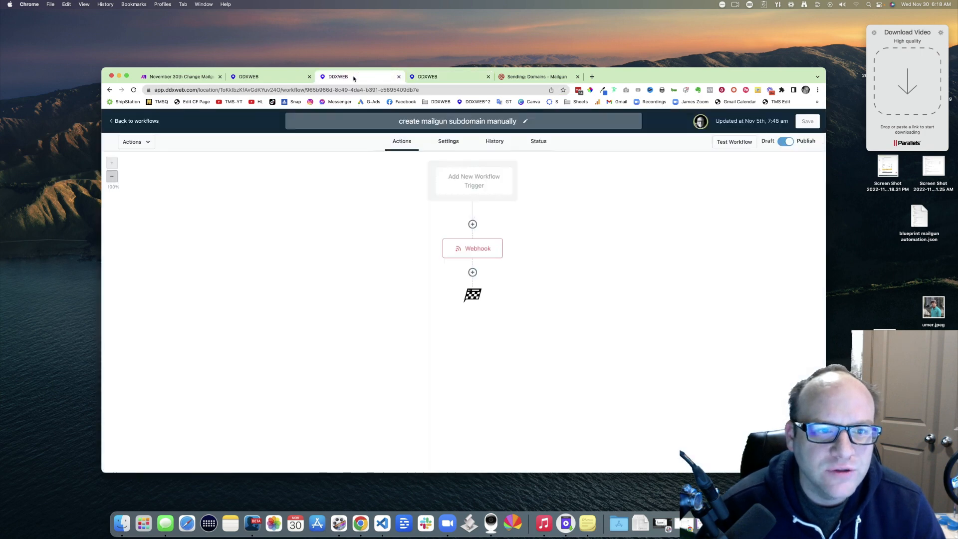
{"action": "left_click", "coordinate": [274, 78]}
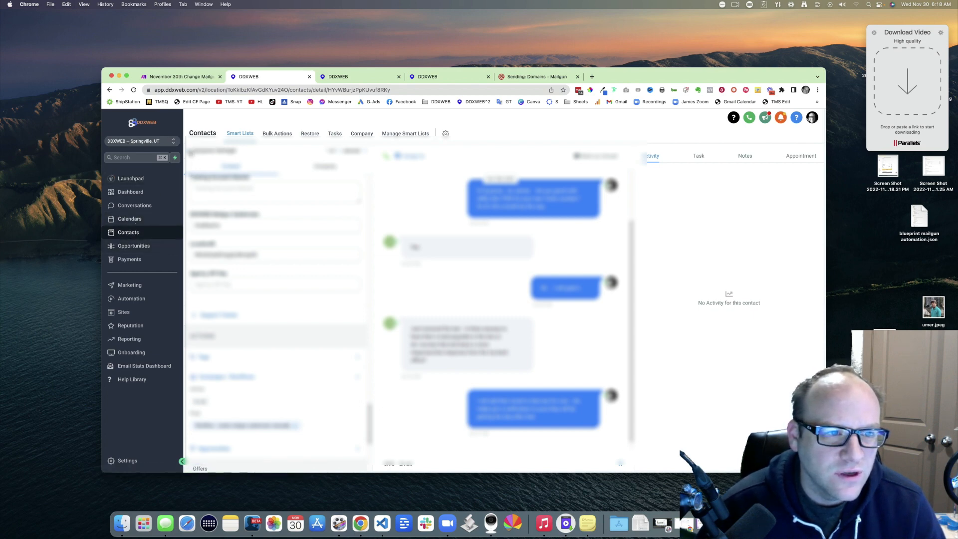
{"action": "left_click", "coordinate": [190, 153]}
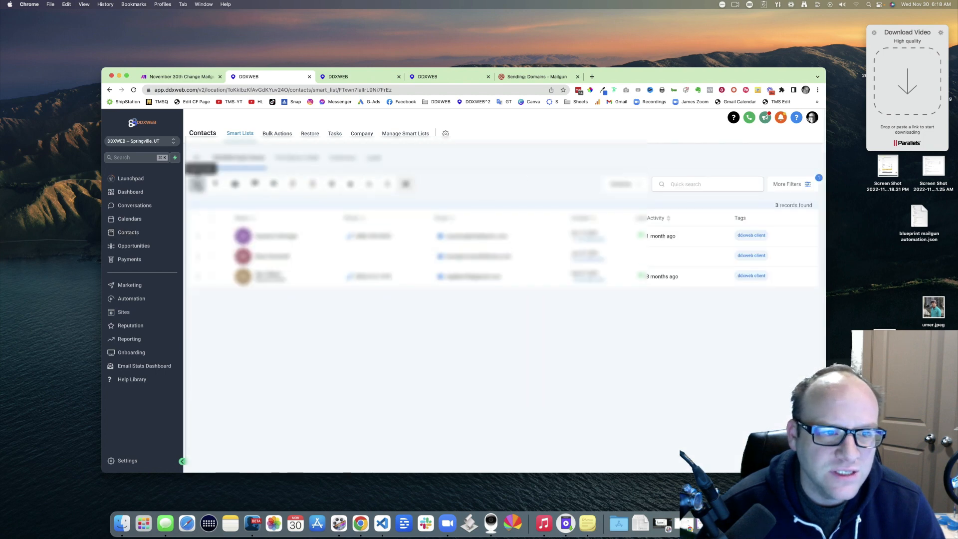
{"action": "left_click", "coordinate": [198, 184]}
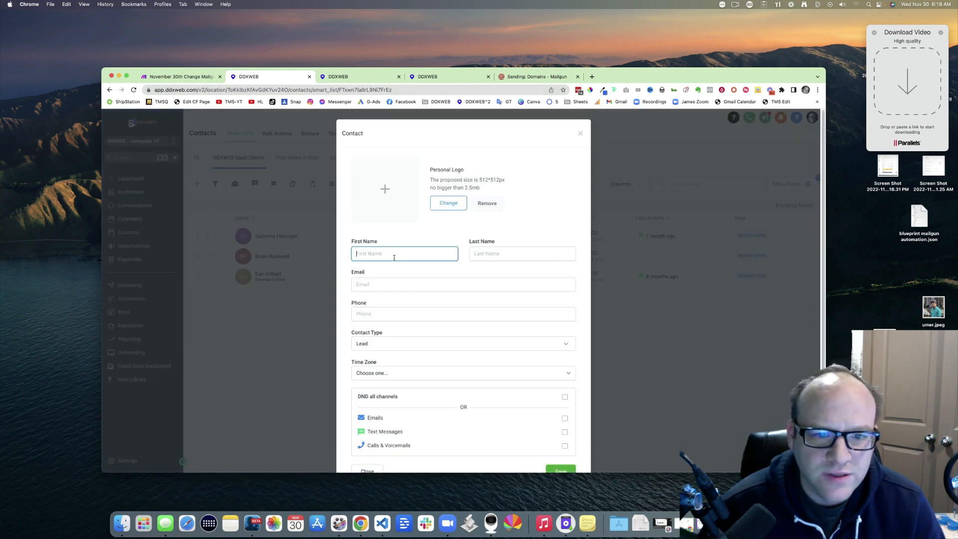
Step: Save a new contact with first name 'ghl', last name 'bounty hnteters' and the contact's e-mail address
{"action": "type", "text": "ghl"}
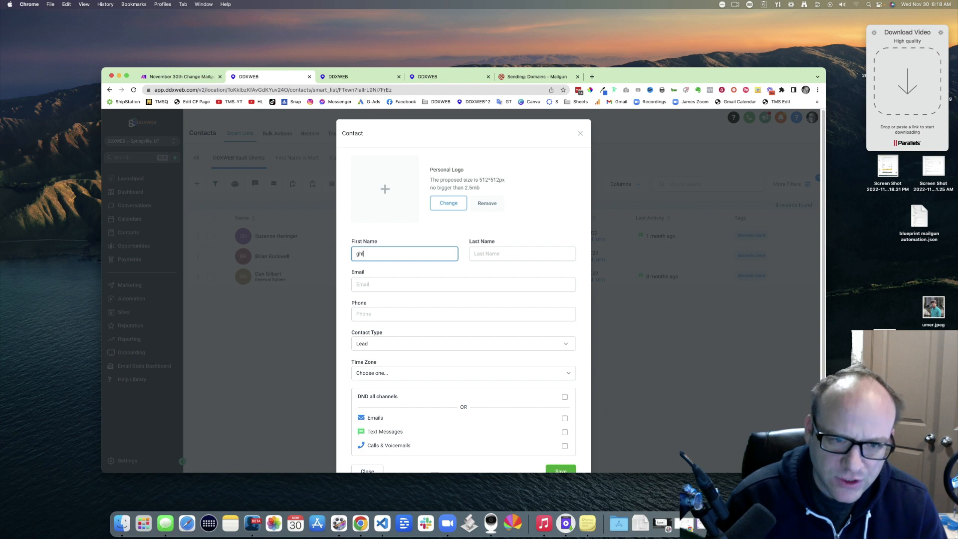
{"action": "key", "text": "Tab"}
{"action": "type", "text": "bounty"}
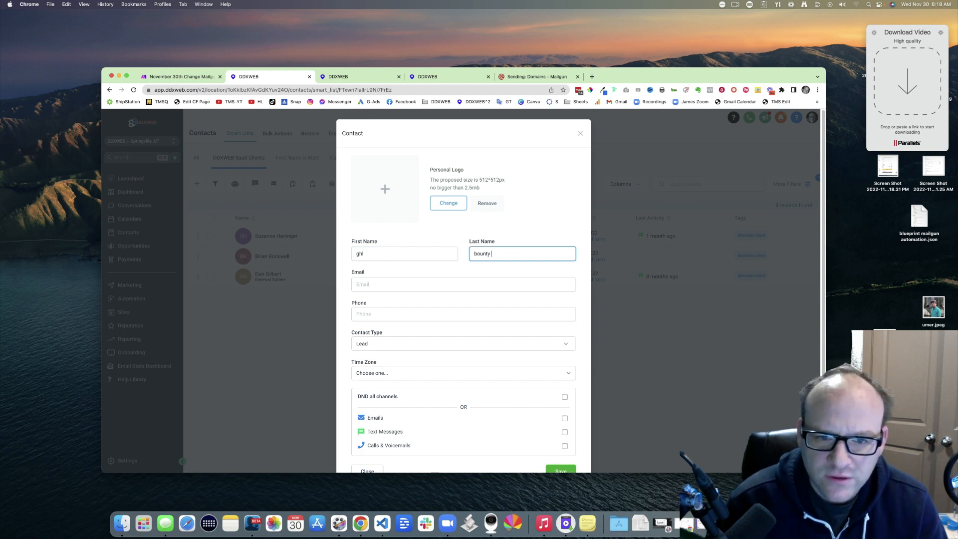
{"action": "type", "text": " hnte"}
{"action": "type", "text": "ters"}
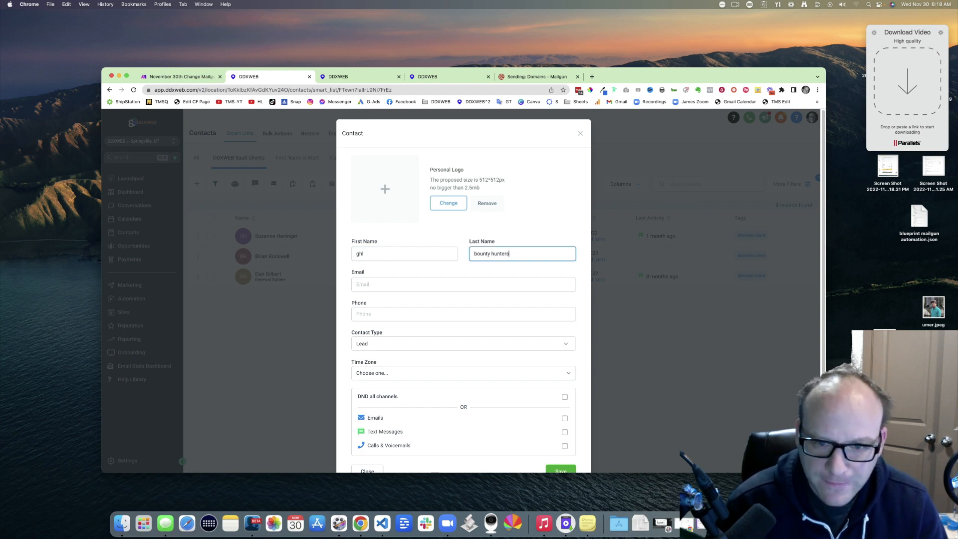
{"action": "key", "text": "Tab"}
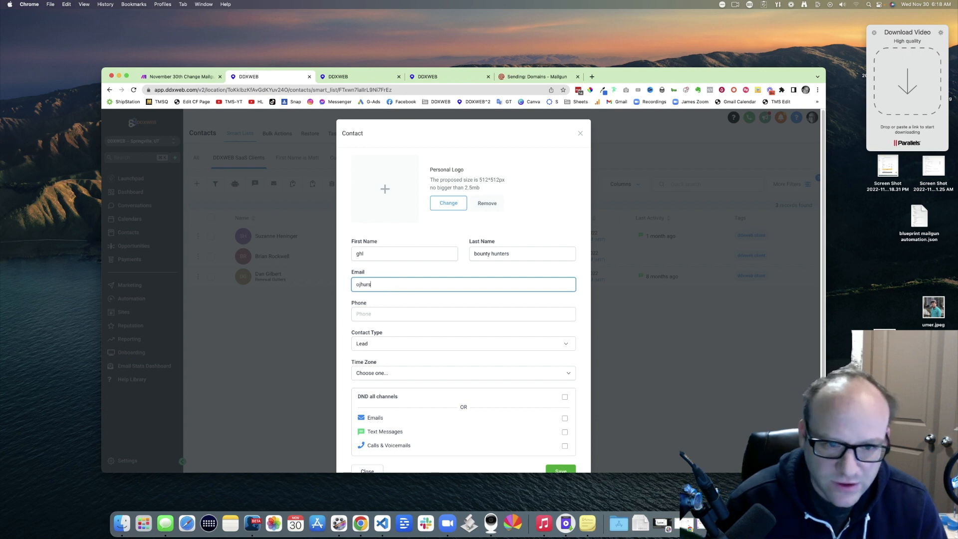
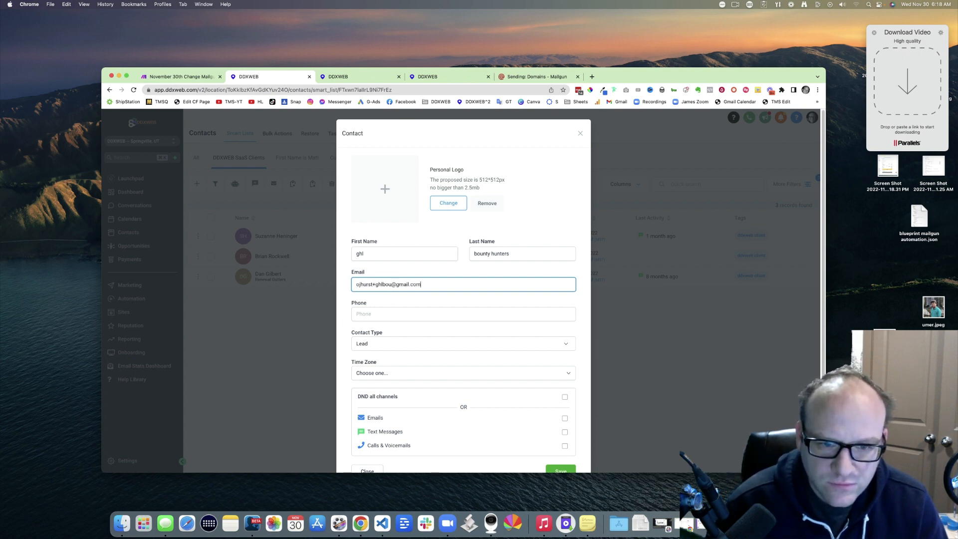
{"action": "scroll", "coordinate": [490, 321], "scroll_direction": "down", "scroll_amount": 2}
{"action": "left_click", "coordinate": [561, 442]}
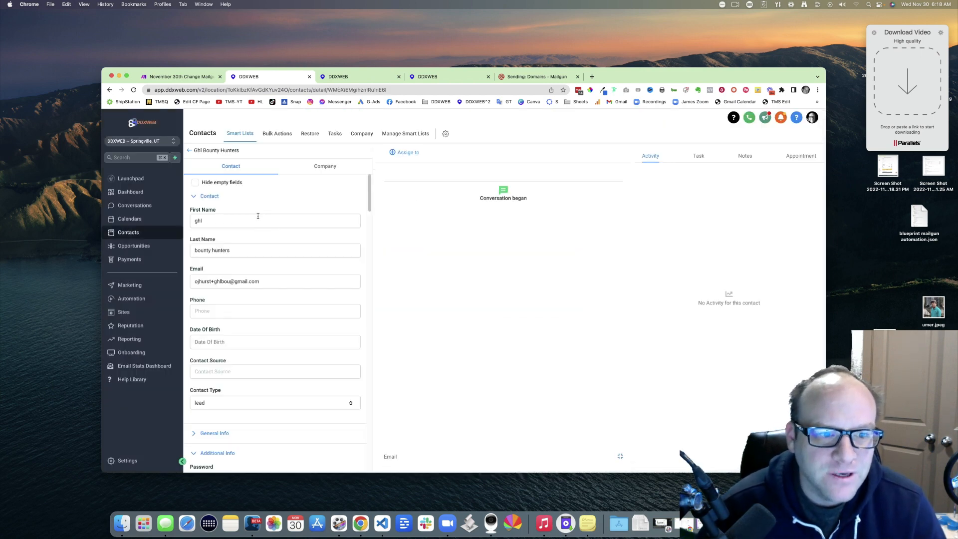
Step: Paste the copied location ID into the contact's LocationID field, then view Mailgun's sending domains
{"action": "scroll", "coordinate": [284, 213], "scroll_direction": "down", "scroll_amount": 6}
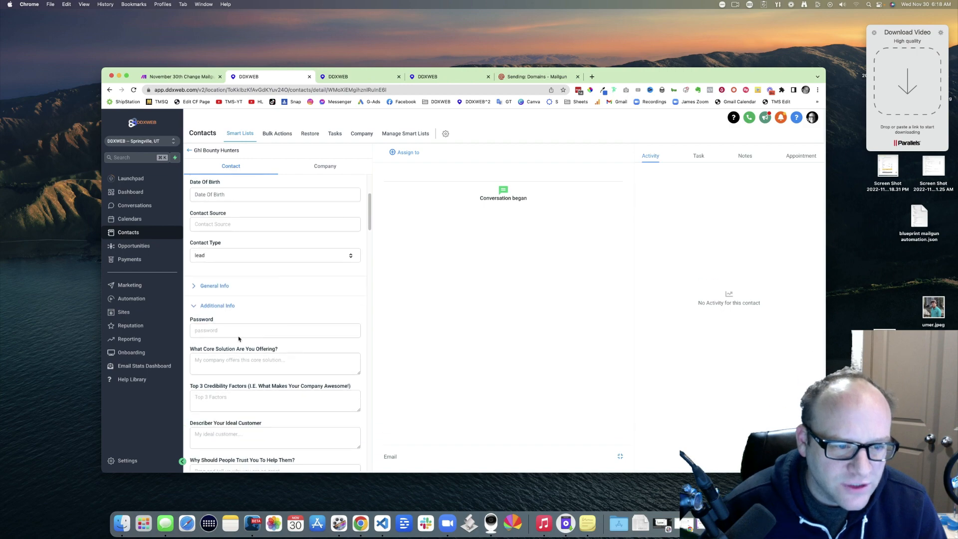
{"action": "scroll", "coordinate": [249, 310], "scroll_direction": "down", "scroll_amount": 10}
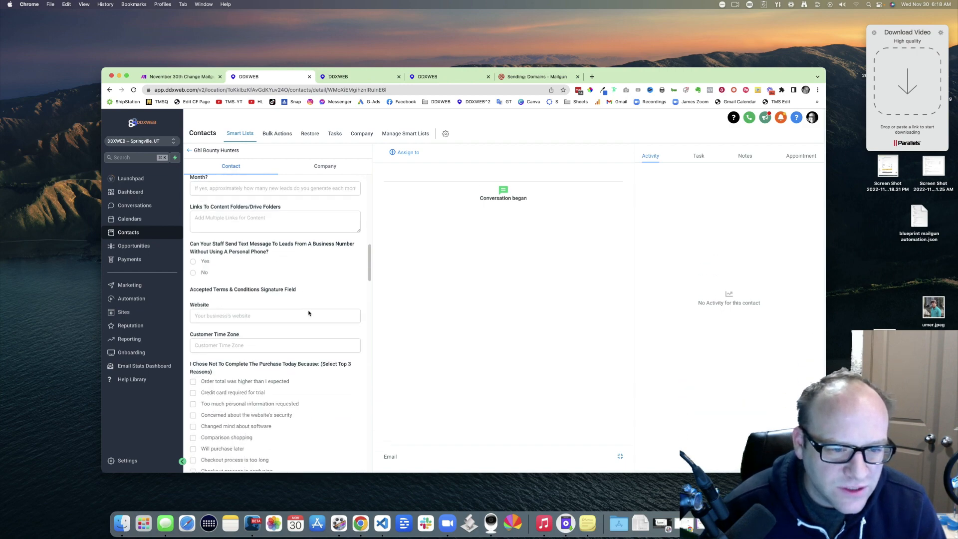
{"action": "scroll", "coordinate": [309, 310], "scroll_direction": "down", "scroll_amount": 10}
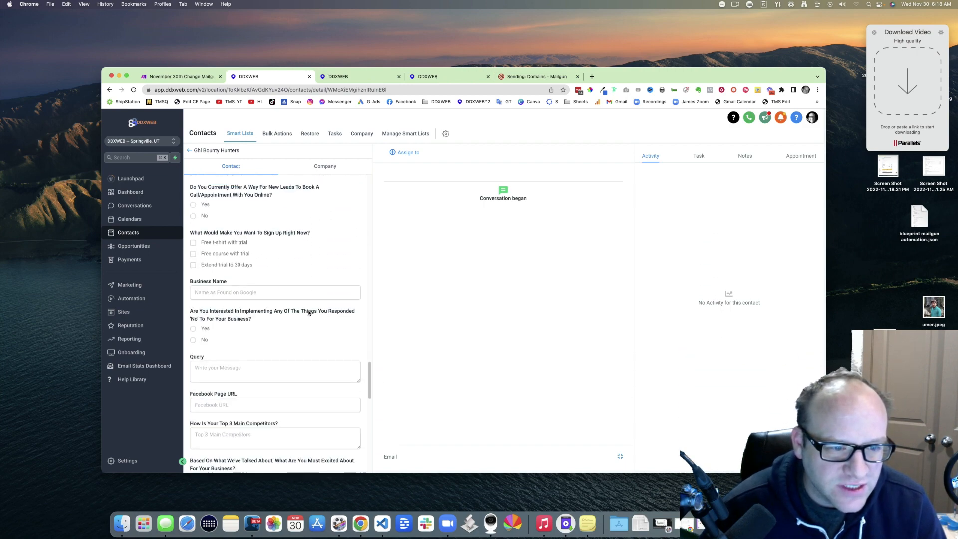
{"action": "scroll", "coordinate": [308, 313], "scroll_direction": "down", "scroll_amount": 10}
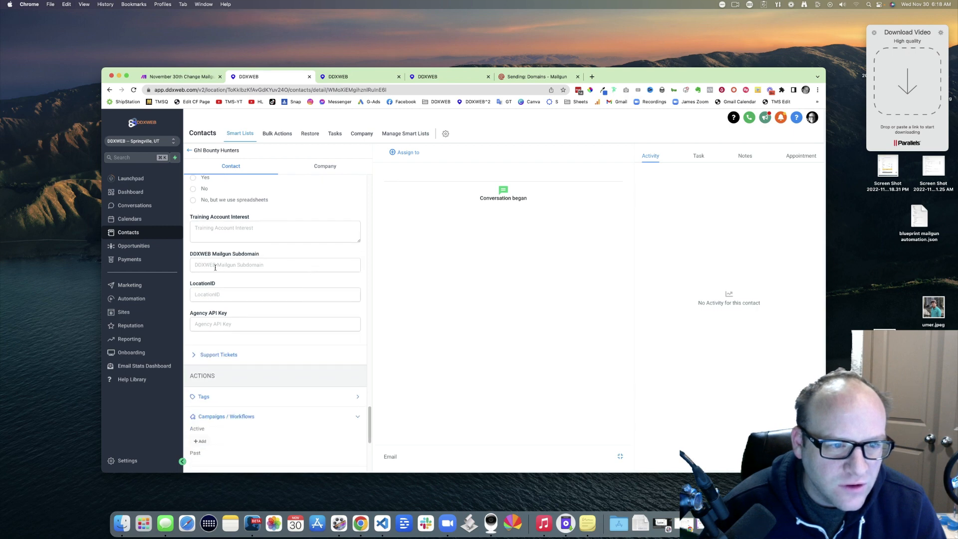
{"action": "left_click", "coordinate": [207, 297]}
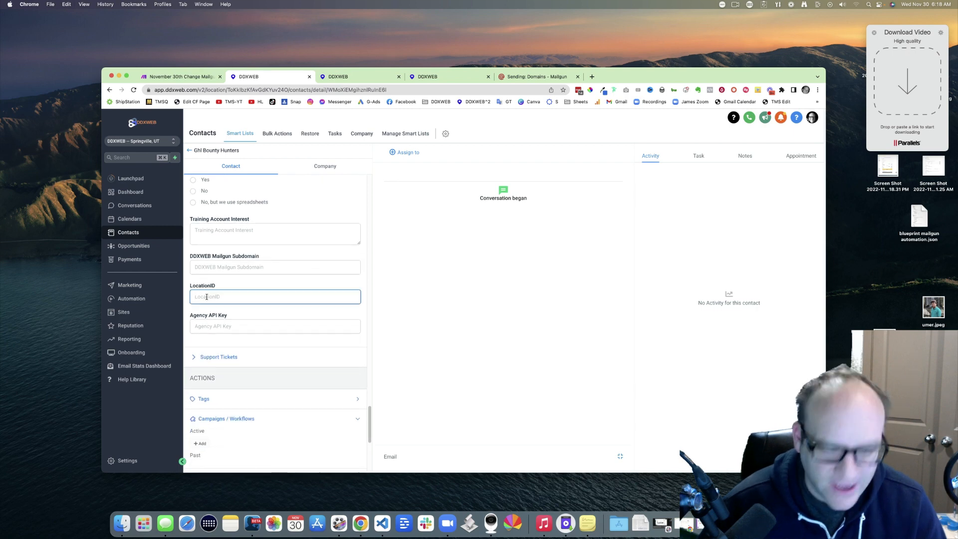
{"action": "key", "text": "super+v"}
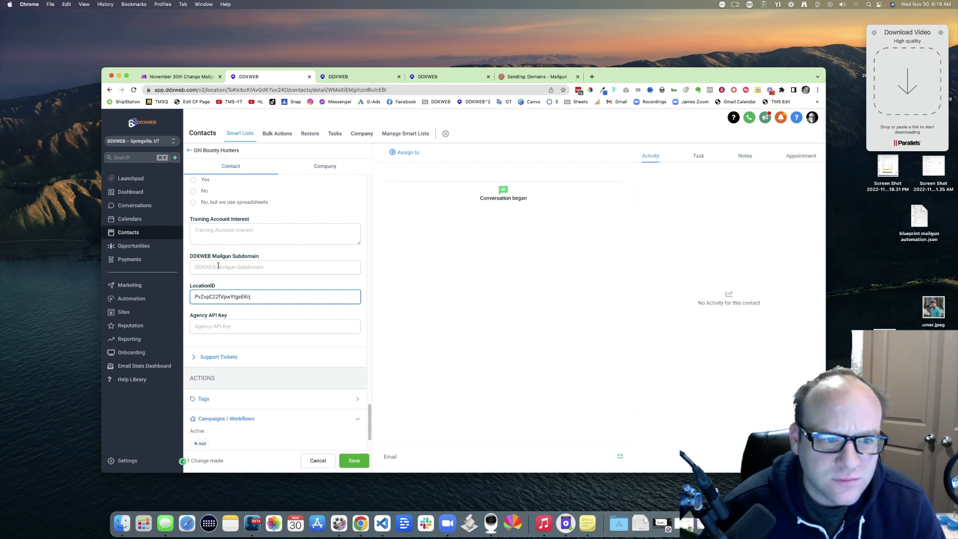
{"action": "left_click_drag", "start_coordinate": [198, 256], "coordinate": [244, 258]}
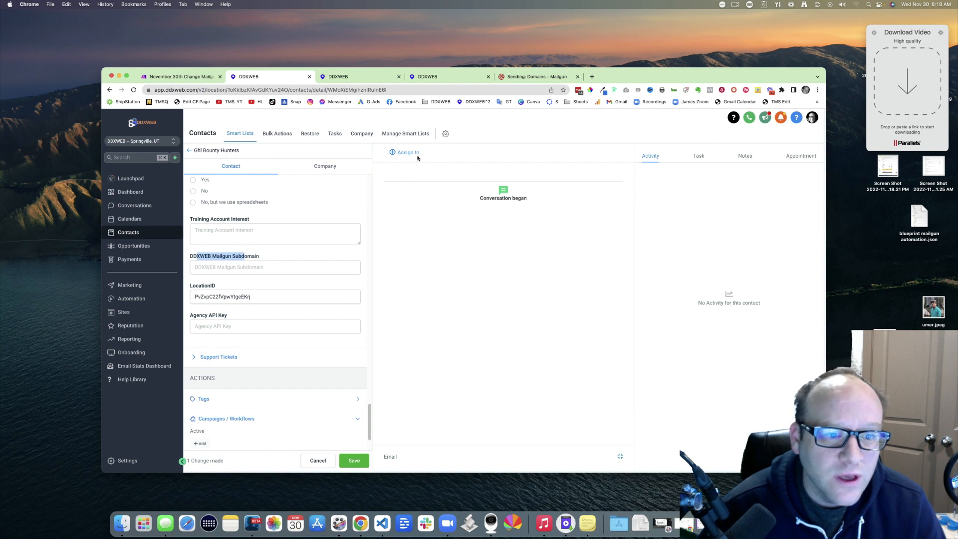
{"action": "left_click", "coordinate": [537, 77]}
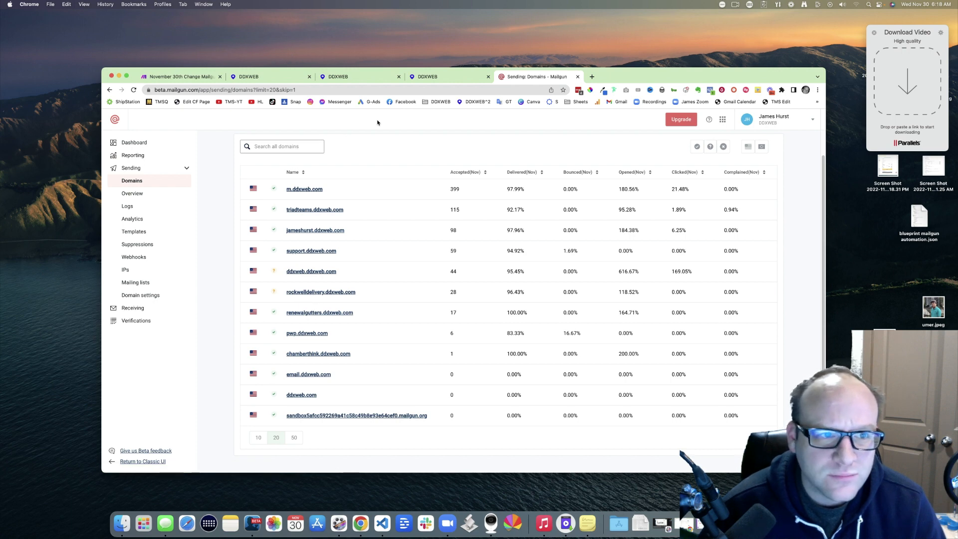
Step: Set the contact's DDXWEB Mailgun Subdomain field to 'bountyhunters' and save the contact
{"action": "left_click", "coordinate": [275, 78]}
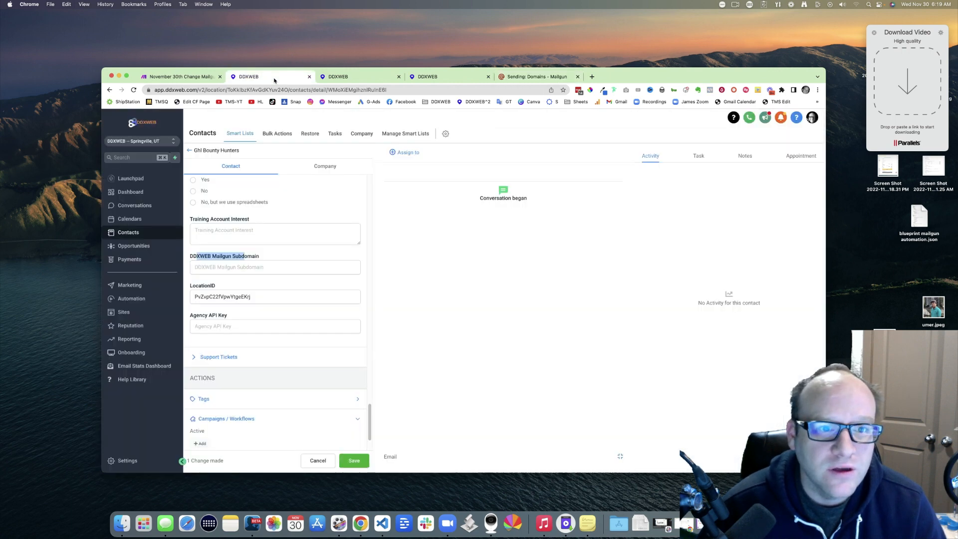
{"action": "left_click", "coordinate": [231, 269]}
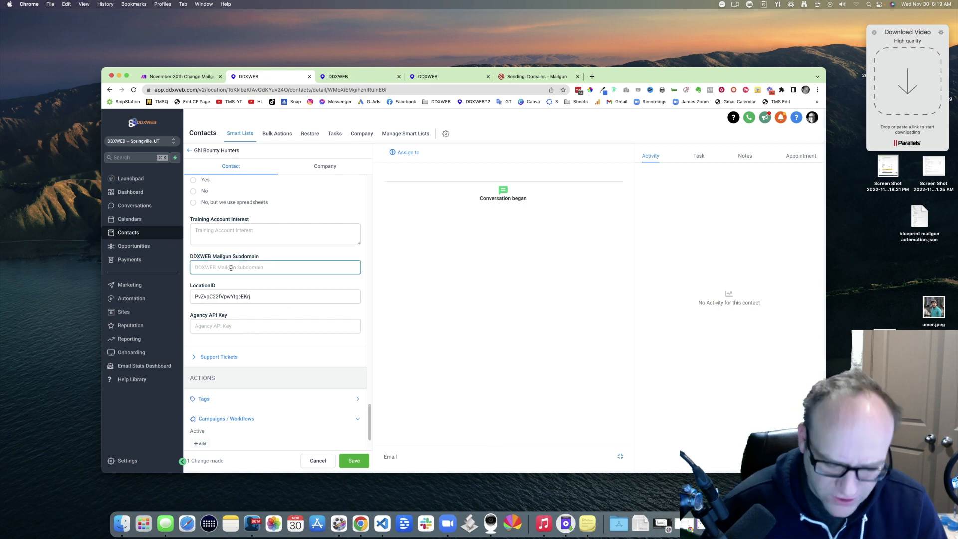
{"action": "type", "text": "bounty"}
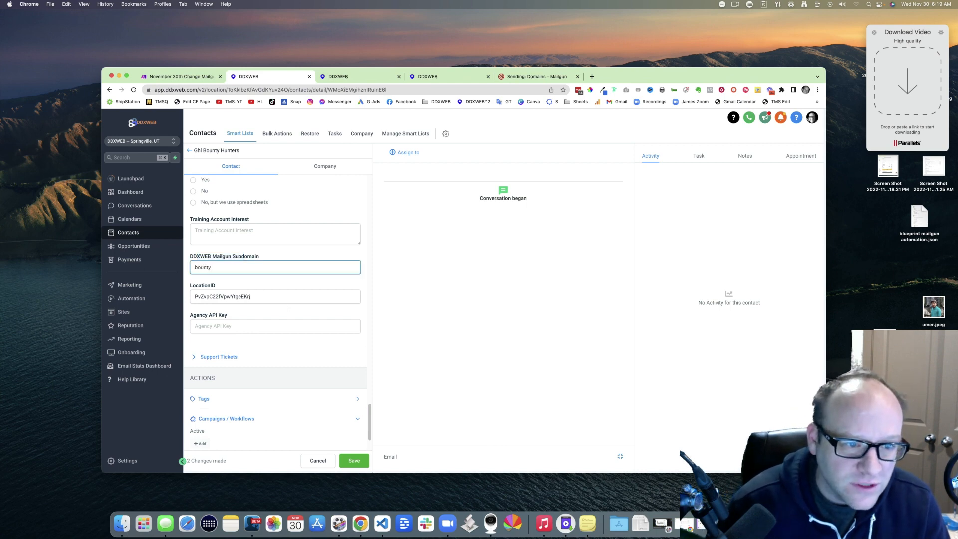
{"action": "type", "text": "hunters"}
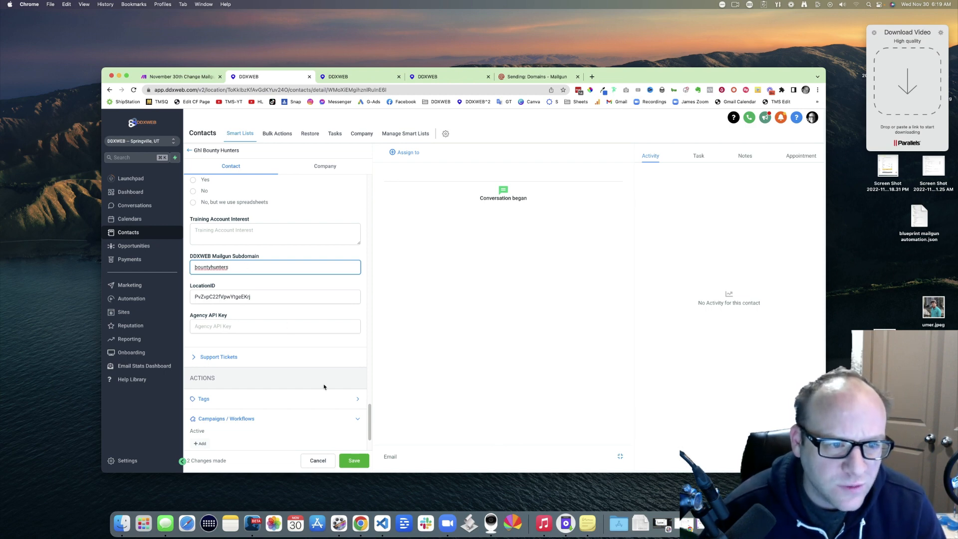
{"action": "left_click", "coordinate": [354, 461]}
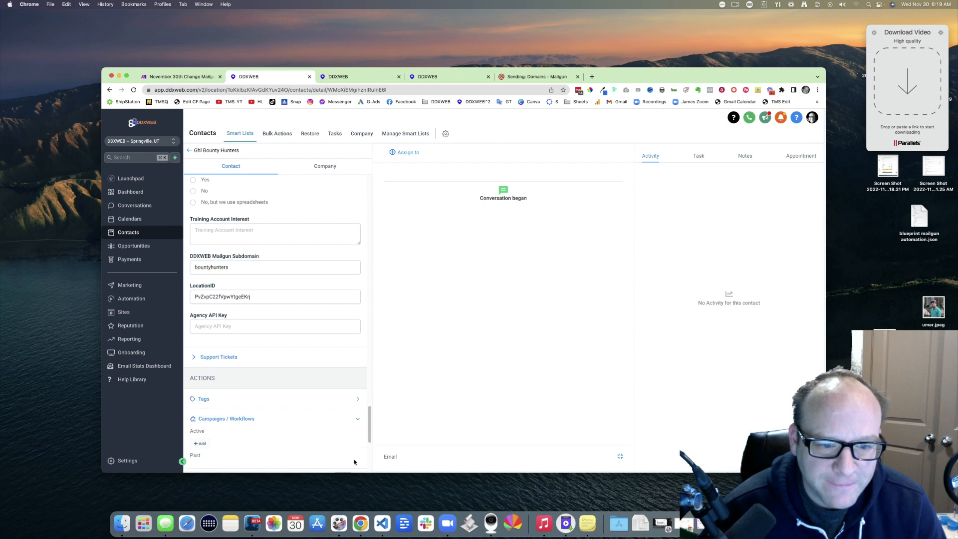
{"action": "left_click", "coordinate": [184, 77]}
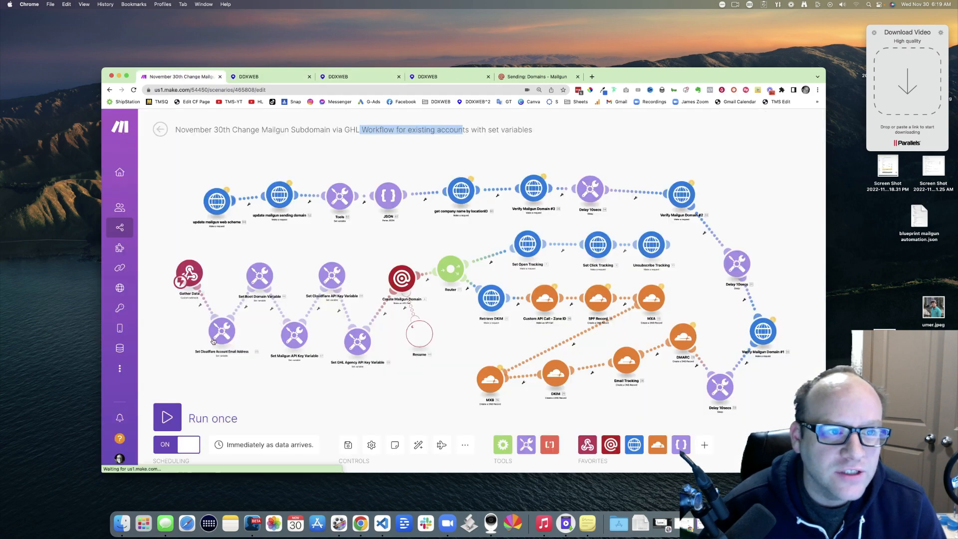
Step: Run the Make scenario once so it waits for webhook data, then return to the contact
{"action": "left_click", "coordinate": [168, 417]}
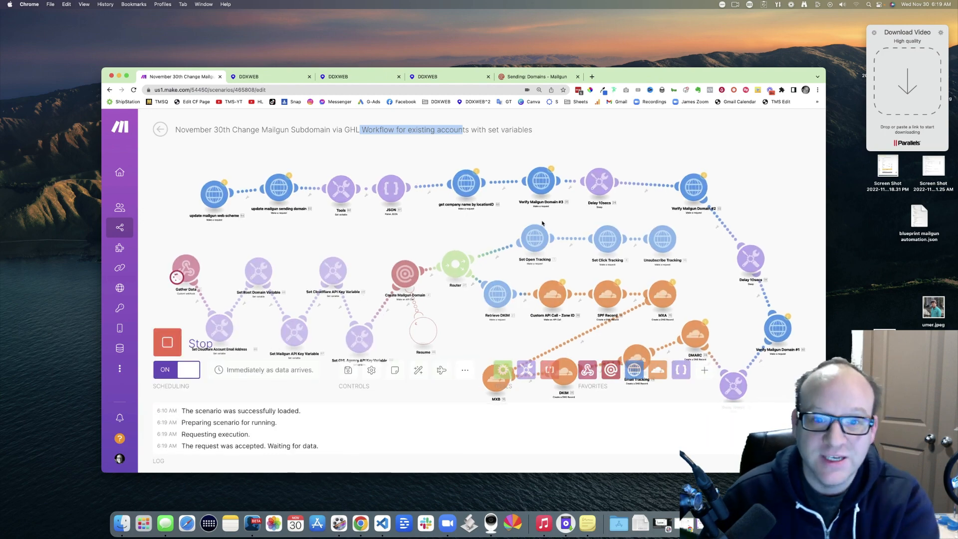
{"action": "scroll", "coordinate": [479, 222], "scroll_direction": "down", "scroll_amount": 3}
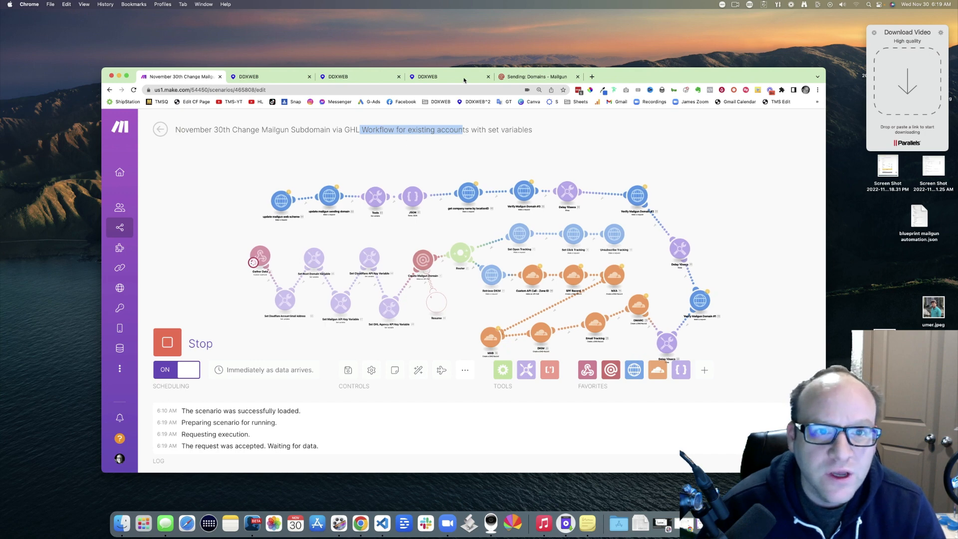
{"action": "left_click", "coordinate": [281, 77]}
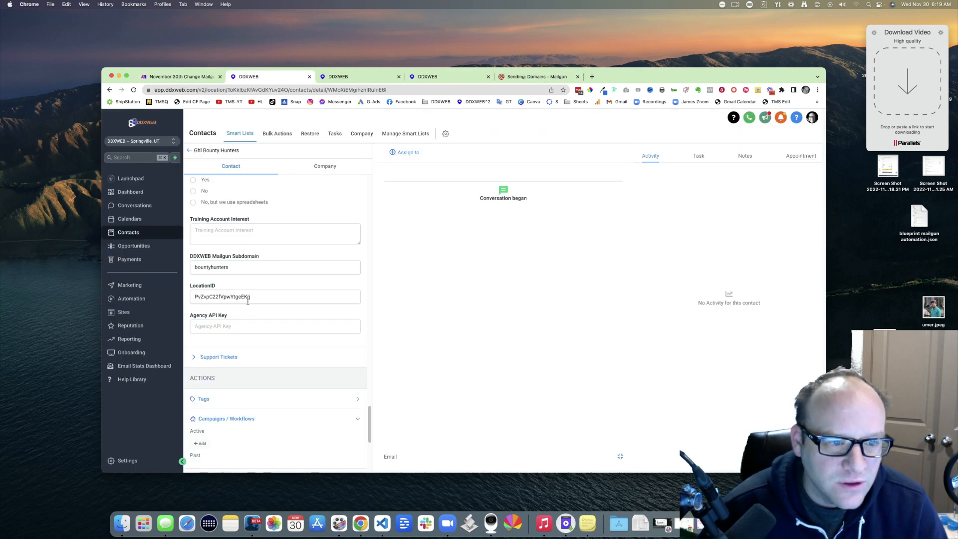
Step: Add the contact to 'Workflow - create mailgun subdomain manually', found by searching 'mail'
{"action": "scroll", "coordinate": [336, 310], "scroll_direction": "down", "scroll_amount": 4}
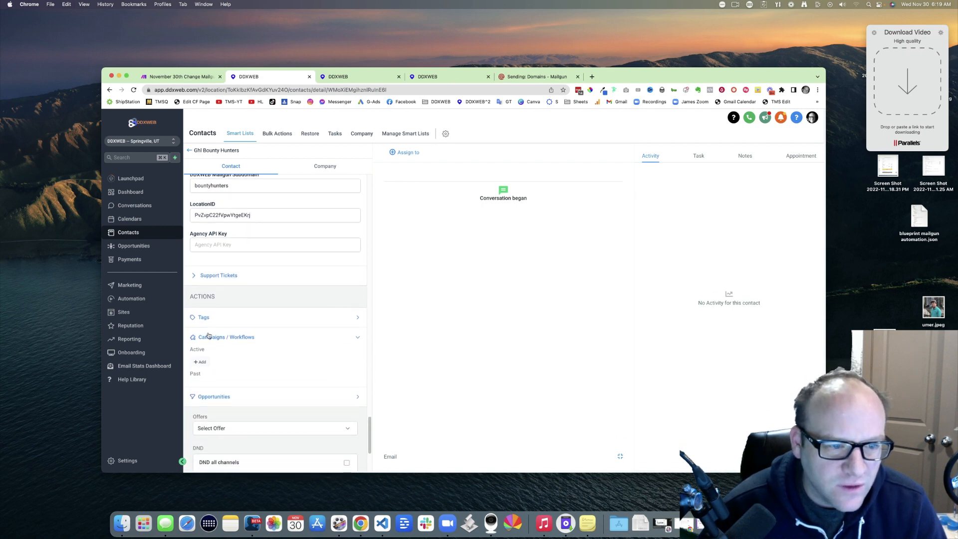
{"action": "left_click", "coordinate": [200, 362]}
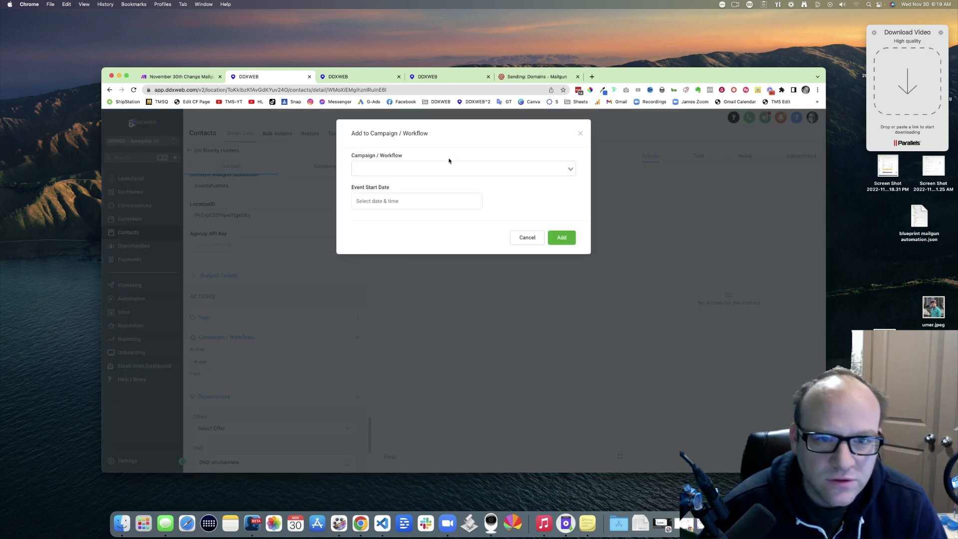
{"action": "left_click", "coordinate": [349, 76]}
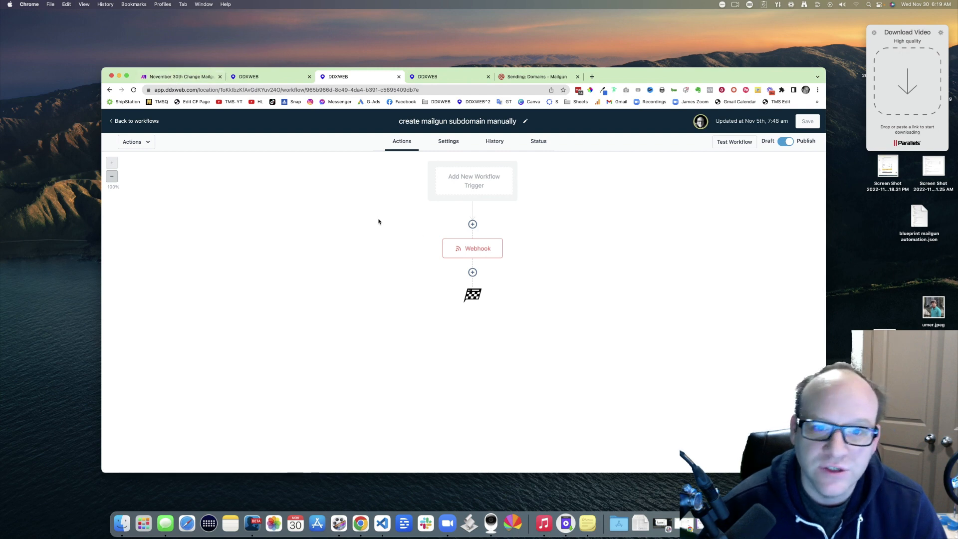
{"action": "left_click", "coordinate": [284, 76]}
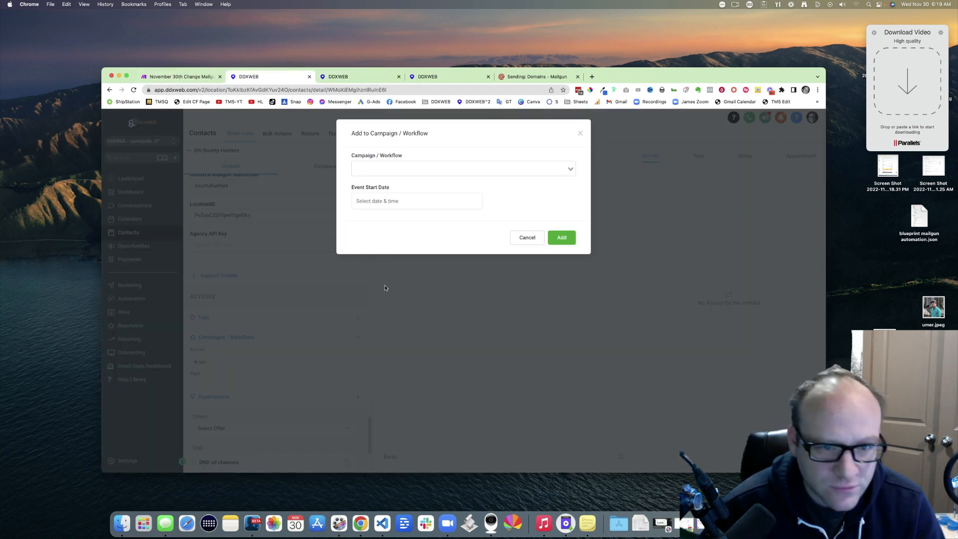
{"action": "left_click", "coordinate": [440, 173]}
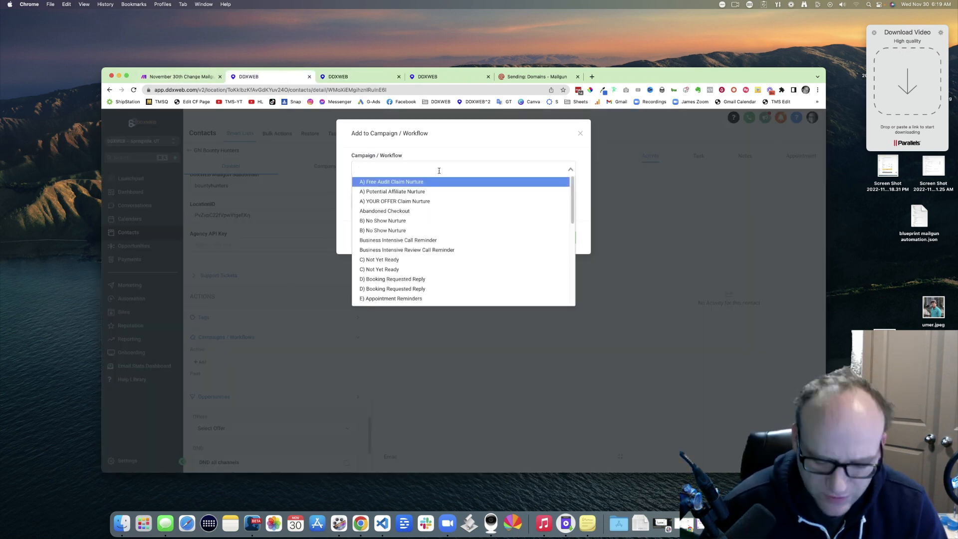
{"action": "type", "text": "mail"}
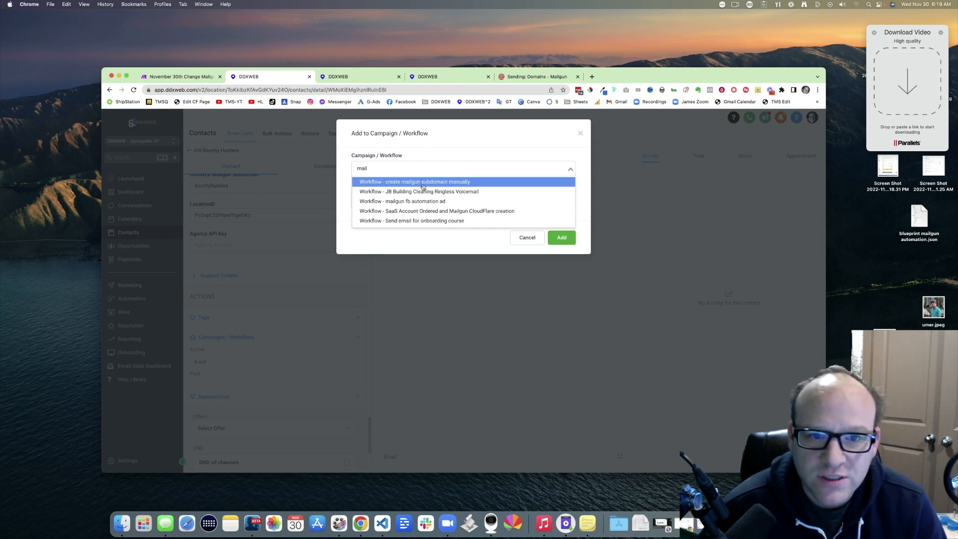
{"action": "left_click", "coordinate": [423, 183]}
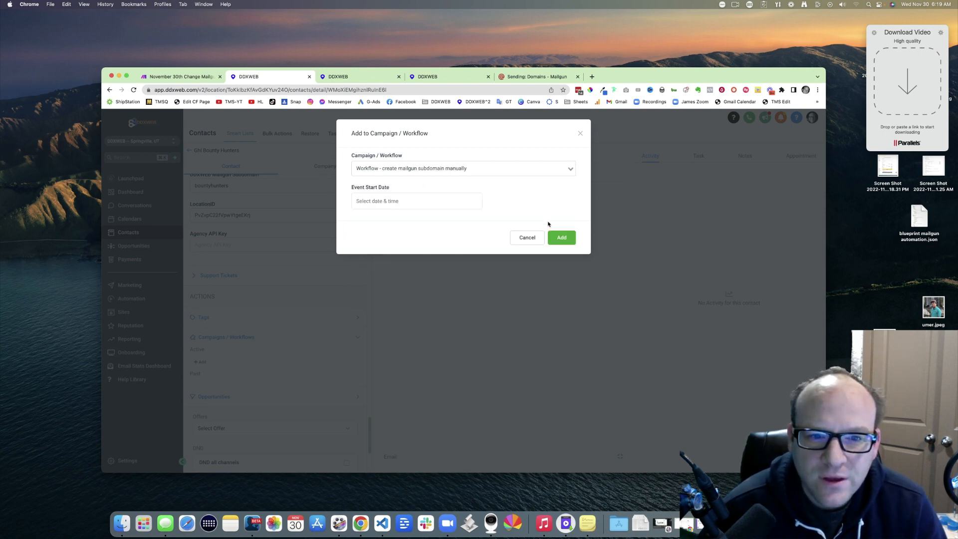
{"action": "left_click", "coordinate": [561, 240]}
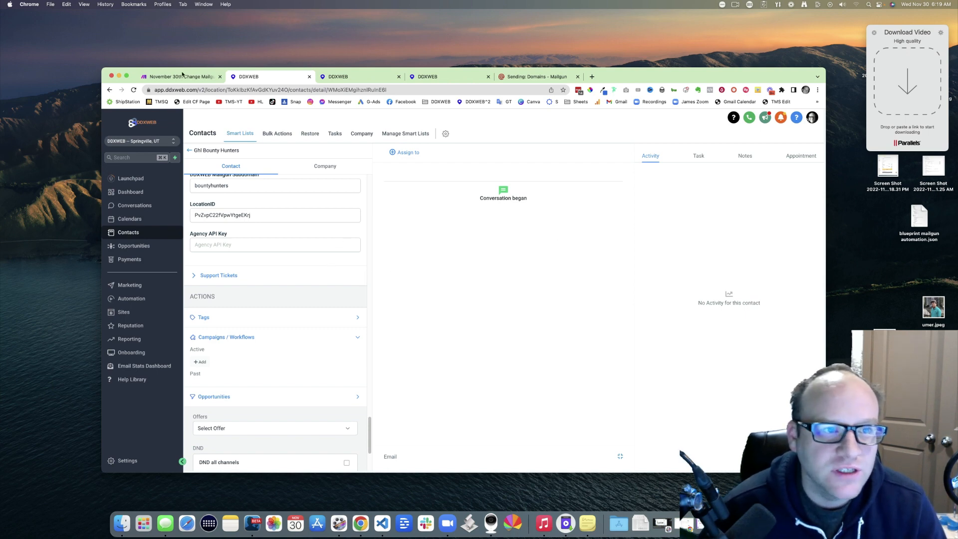
{"action": "left_click", "coordinate": [182, 75]}
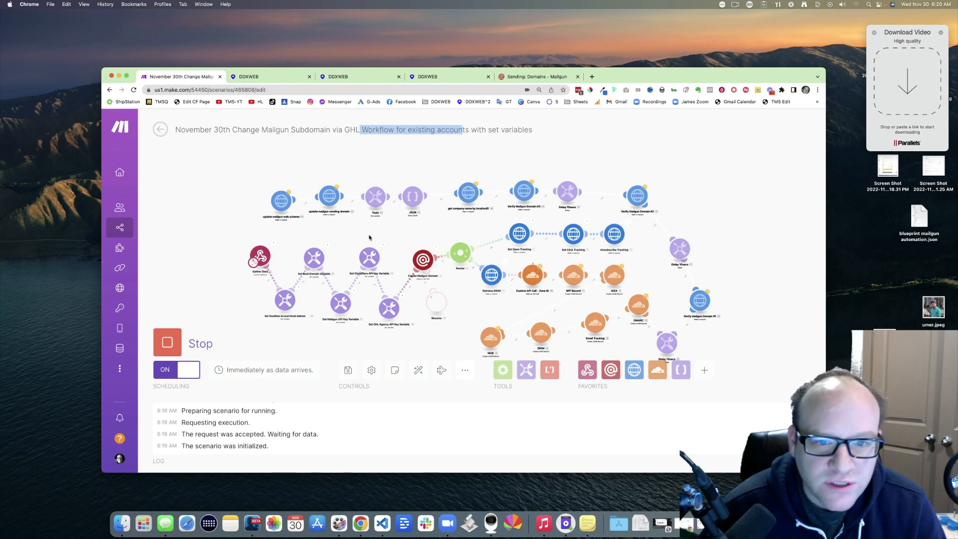
{"action": "scroll", "coordinate": [369, 237], "scroll_direction": "up", "scroll_amount": 5}
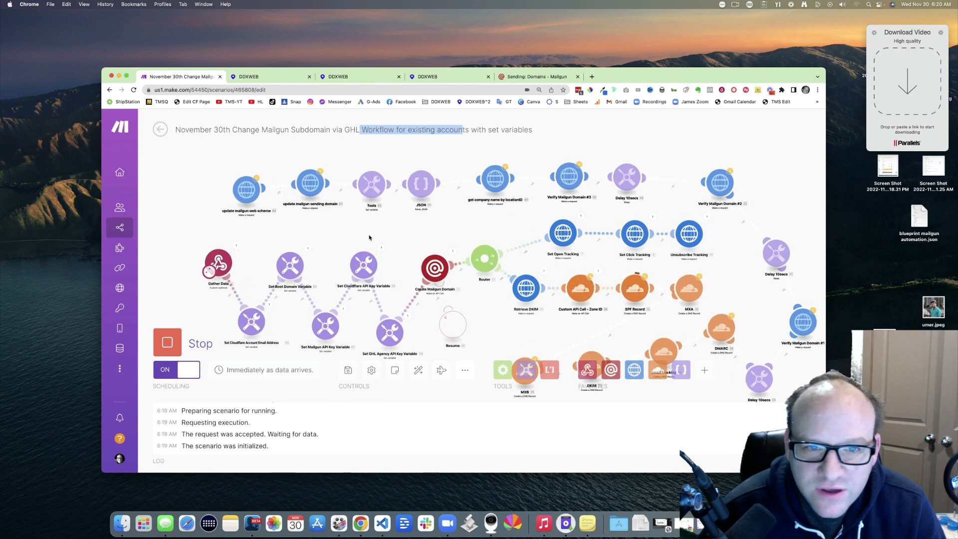
{"action": "scroll", "coordinate": [369, 238], "scroll_direction": "down", "scroll_amount": 1}
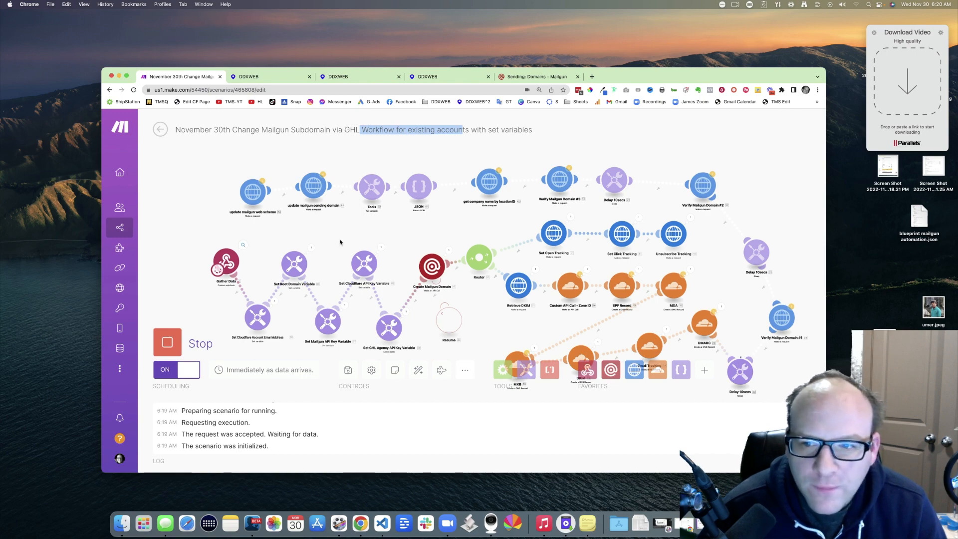
{"action": "left_click", "coordinate": [244, 247]}
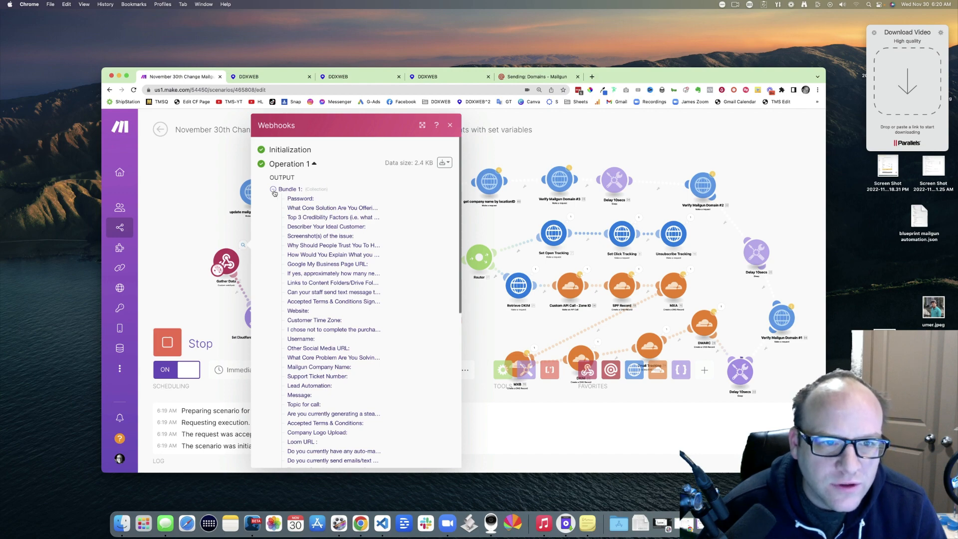
{"action": "left_click", "coordinate": [274, 190]}
{"action": "left_click", "coordinate": [281, 270]}
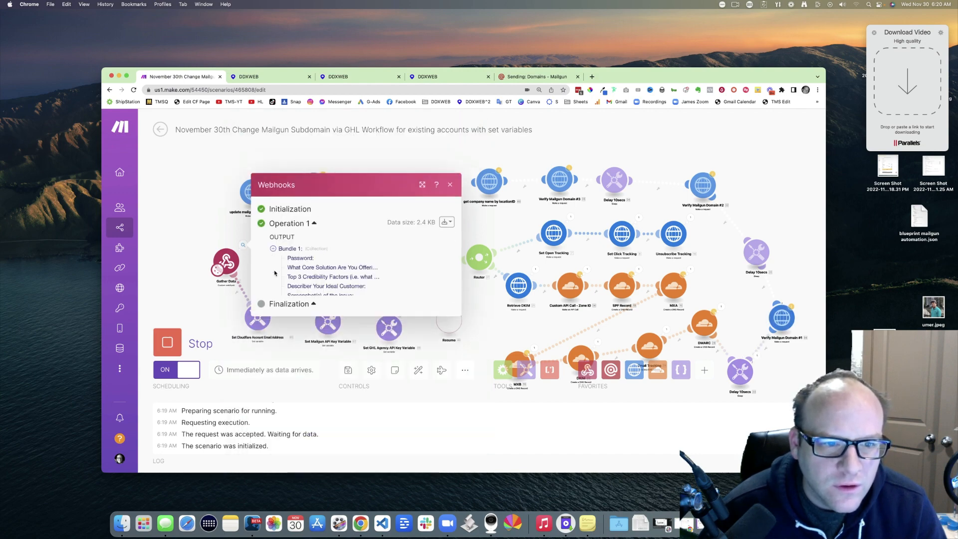
{"action": "scroll", "coordinate": [353, 254], "scroll_direction": "down", "scroll_amount": 5}
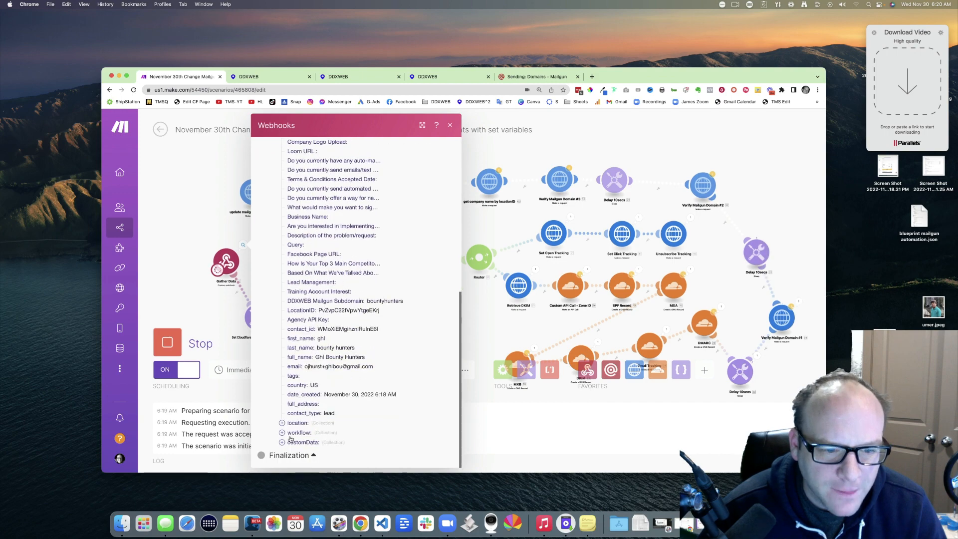
{"action": "left_click_drag", "start_coordinate": [317, 357], "coordinate": [366, 358]}
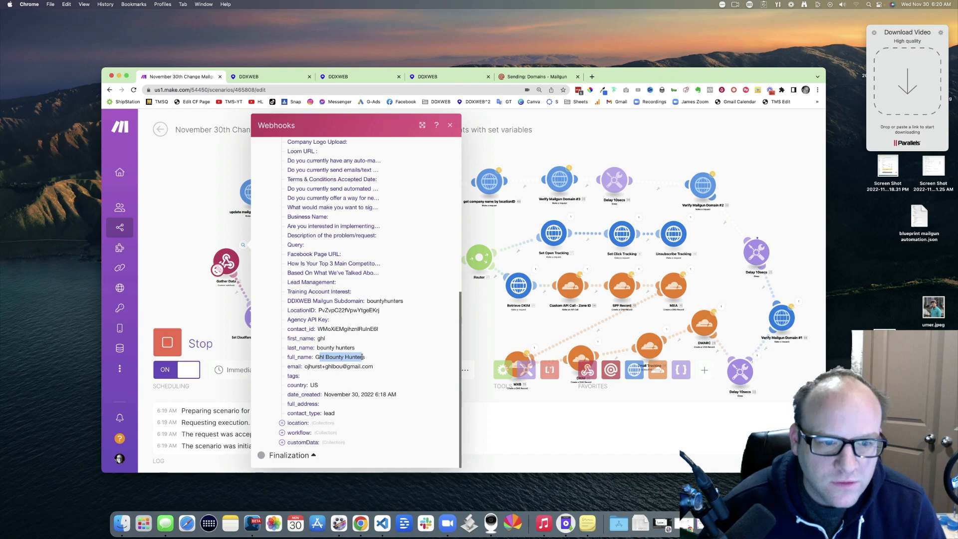
{"action": "left_click", "coordinate": [228, 235]}
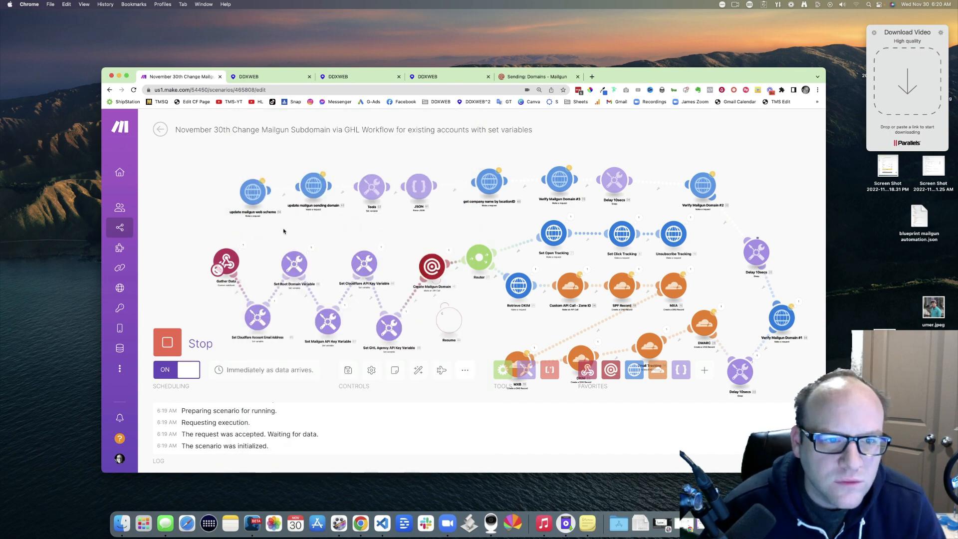
Step: Reload Mailgun's domains list and confirm bountyhunters.ddxweb.com is listed but unverified
{"action": "left_click", "coordinate": [519, 81]}
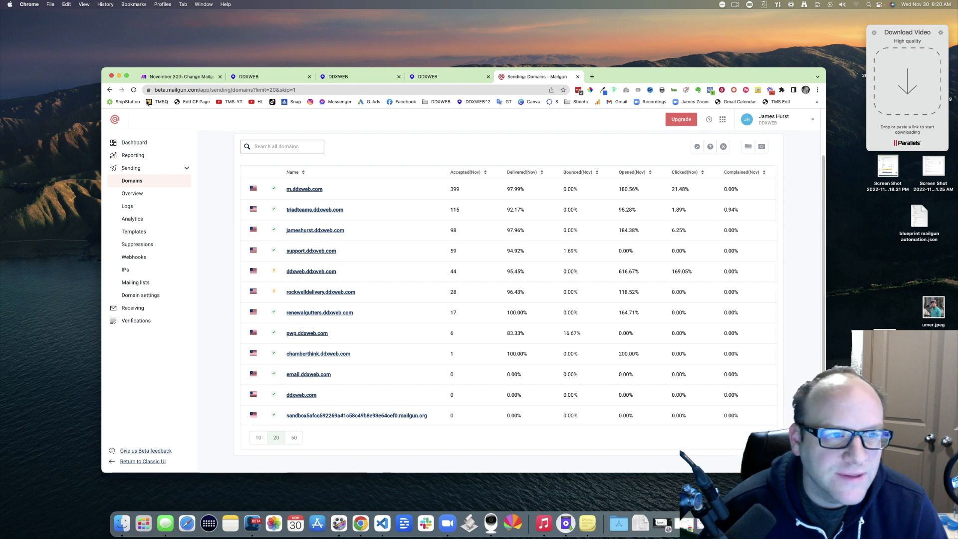
{"action": "left_click", "coordinate": [134, 90]}
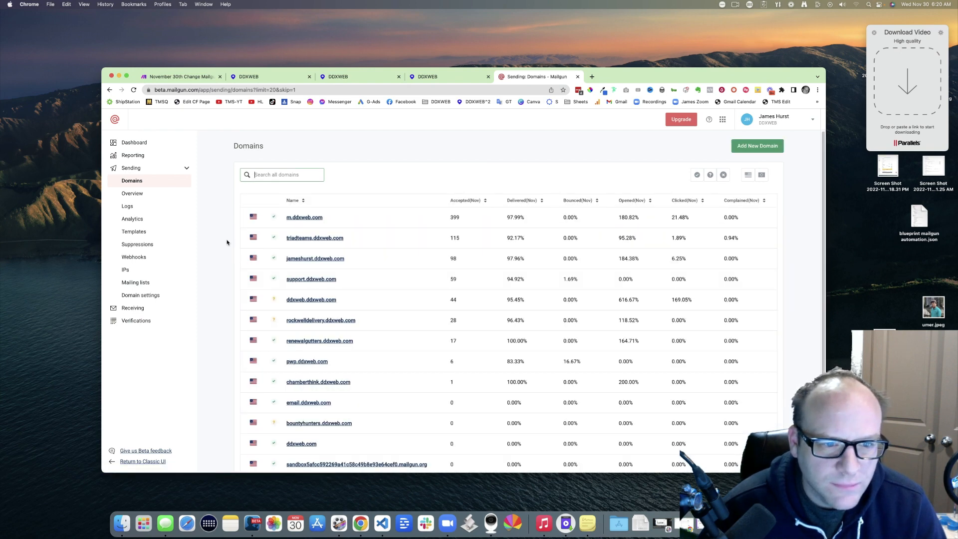
{"action": "scroll", "coordinate": [230, 243], "scroll_direction": "down", "scroll_amount": 3}
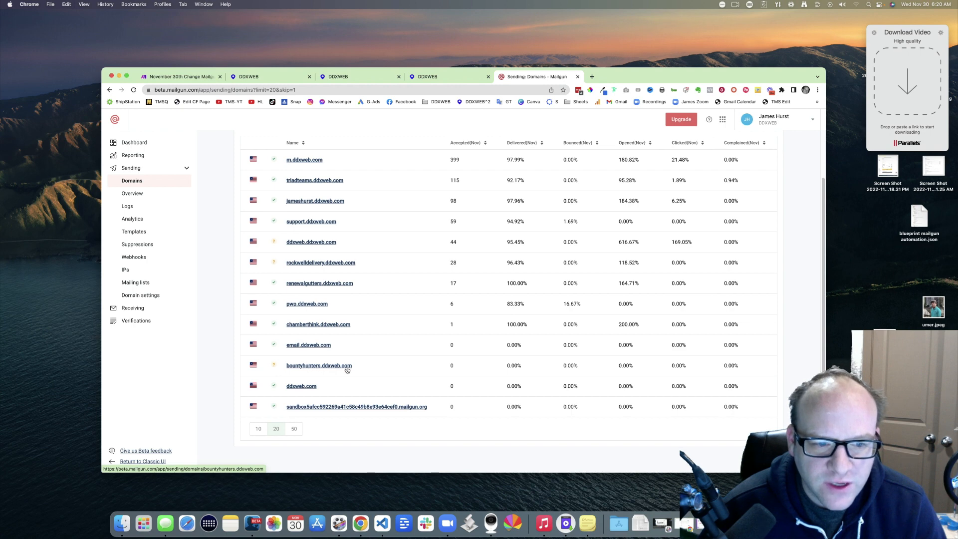
{"action": "mouse_move", "coordinate": [275, 368]}
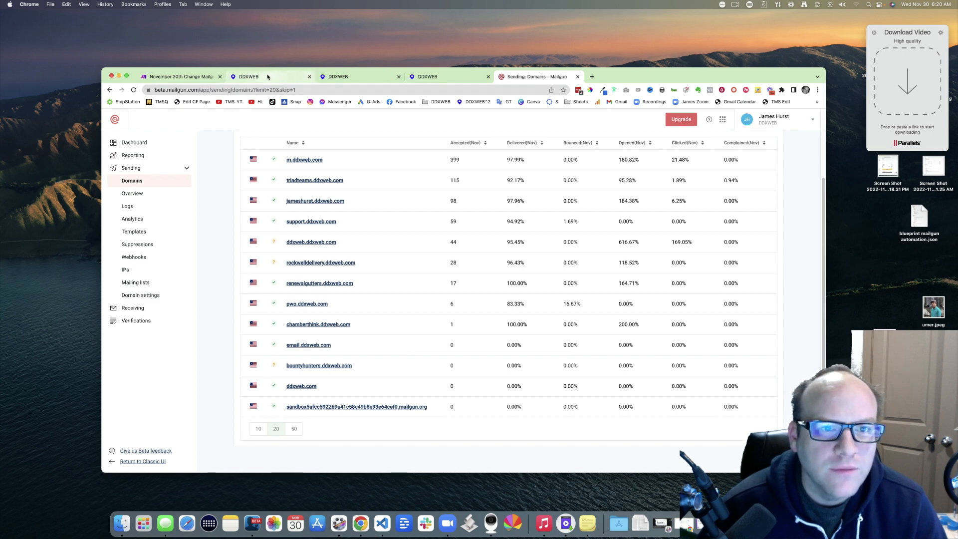
{"action": "left_click", "coordinate": [267, 78]}
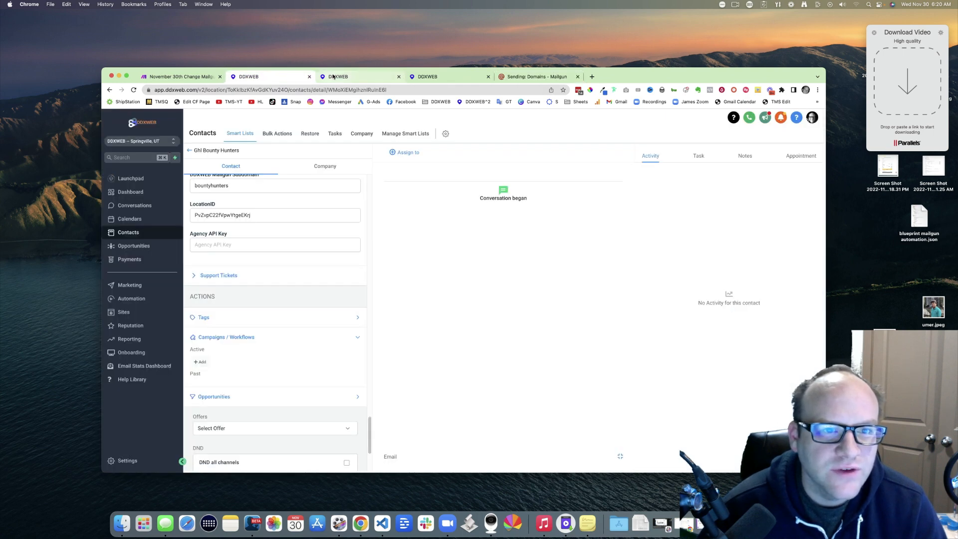
Step: Open Settings > Email Services for the GHL Bounty Hunters location to see the Mailgun provider
{"action": "left_click", "coordinate": [342, 77]}
{"action": "left_click", "coordinate": [418, 77]}
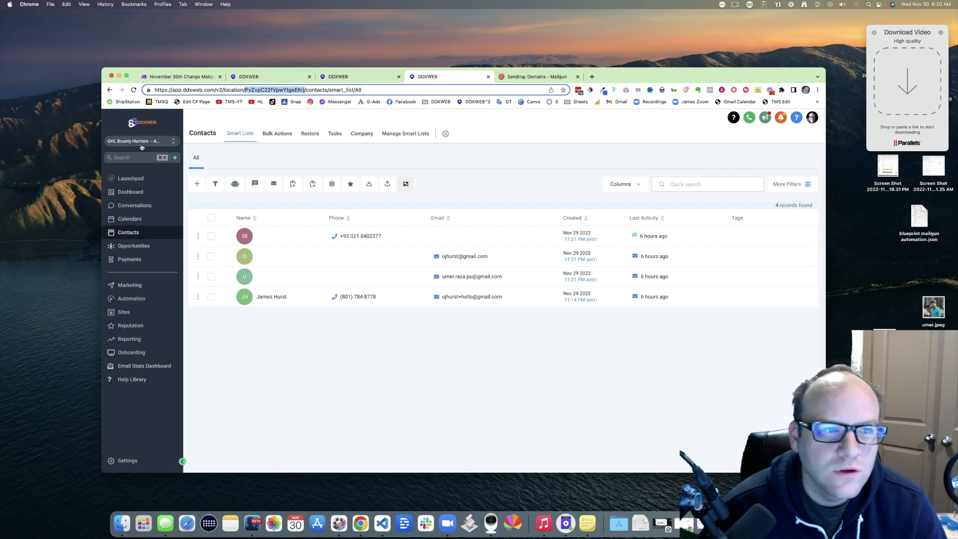
{"action": "left_click", "coordinate": [129, 461]}
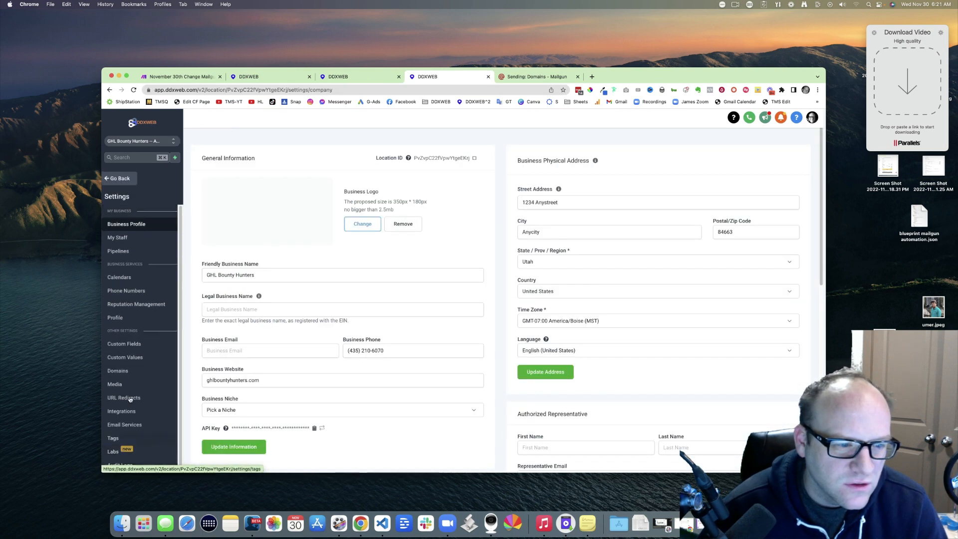
{"action": "left_click", "coordinate": [118, 425]}
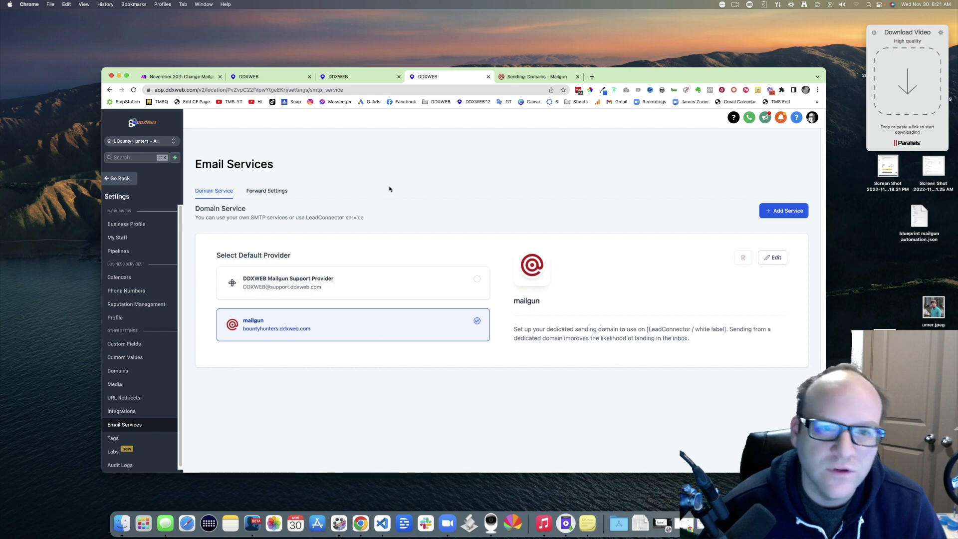
Step: Go to cloudflare.com's dashboard and log out of the currently signed-in account
{"action": "left_click", "coordinate": [592, 77]}
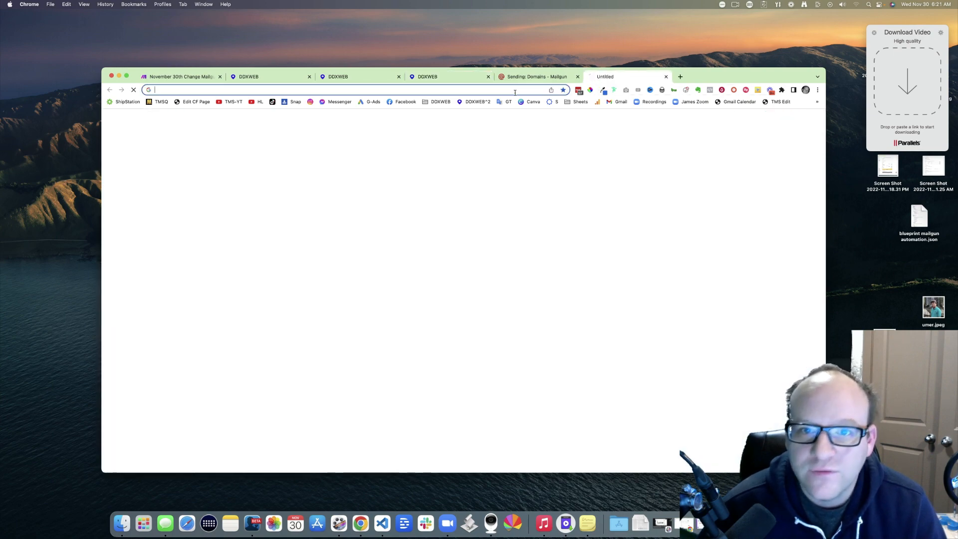
{"action": "type", "text": "clo"}
{"action": "key", "text": "Return"}
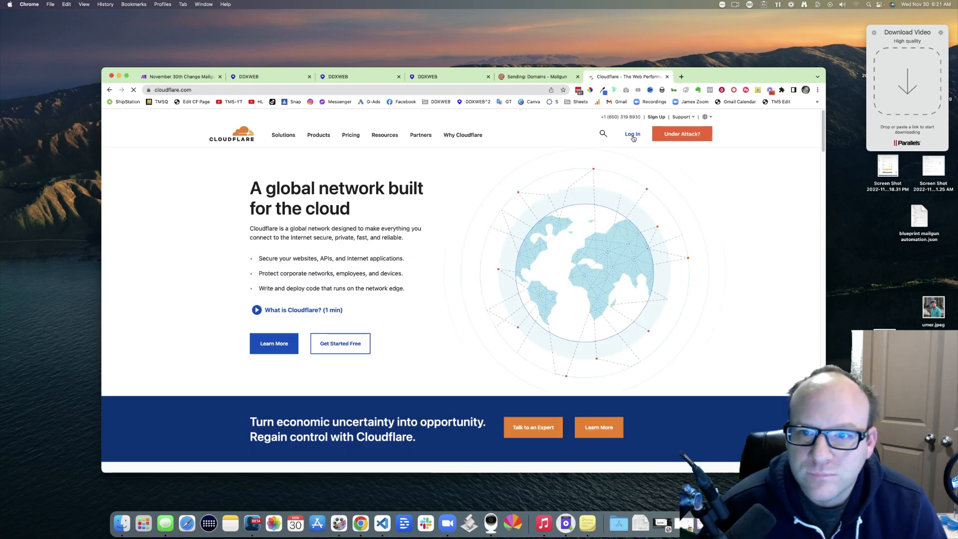
{"action": "left_click", "coordinate": [633, 136]}
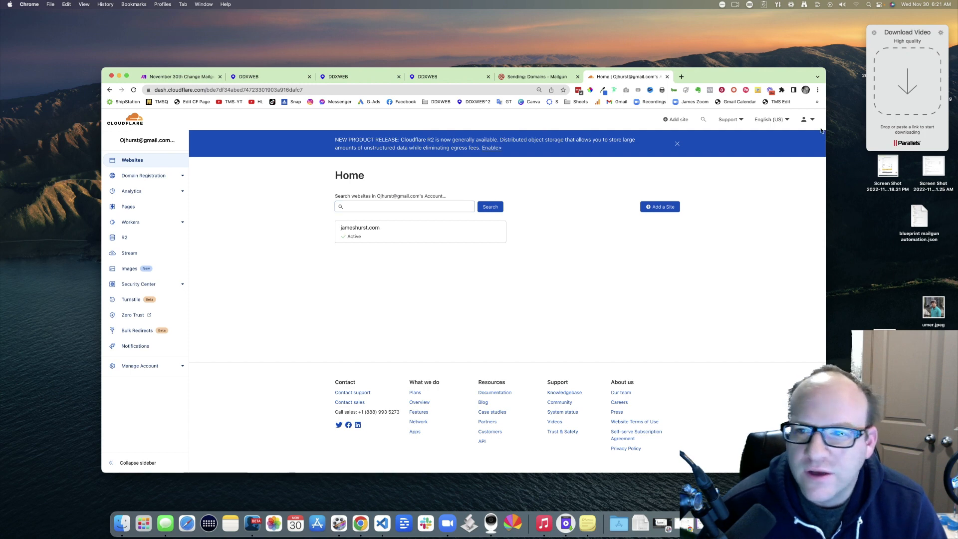
{"action": "left_click", "coordinate": [807, 120]}
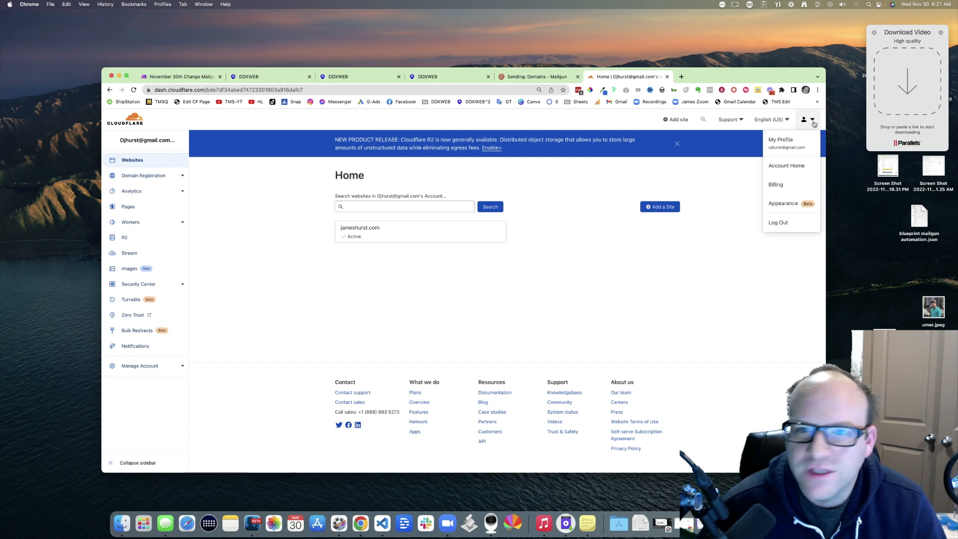
{"action": "left_click", "coordinate": [779, 223]}
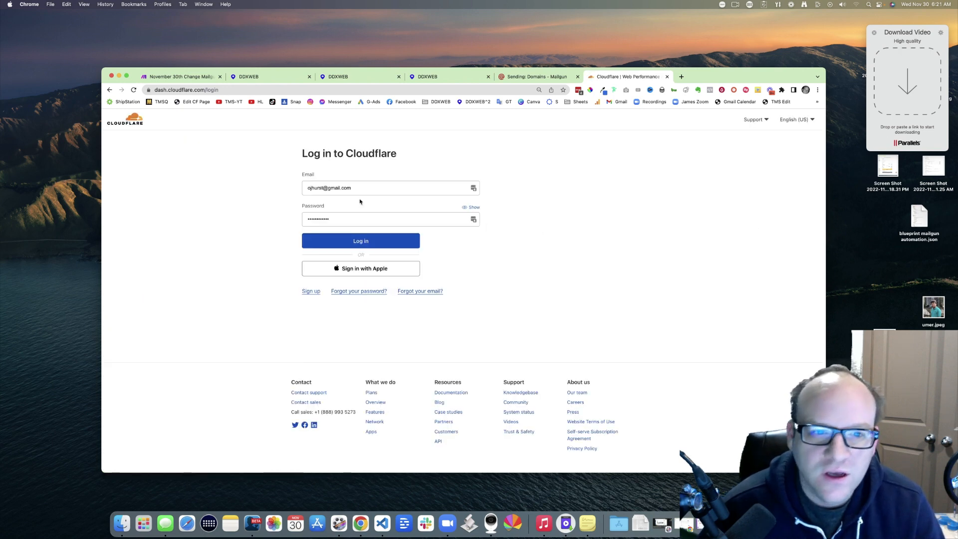
Step: Log in to Cloudflare with the other saved LastPass login and open the DDXWEB account
{"action": "left_click", "coordinate": [474, 189]}
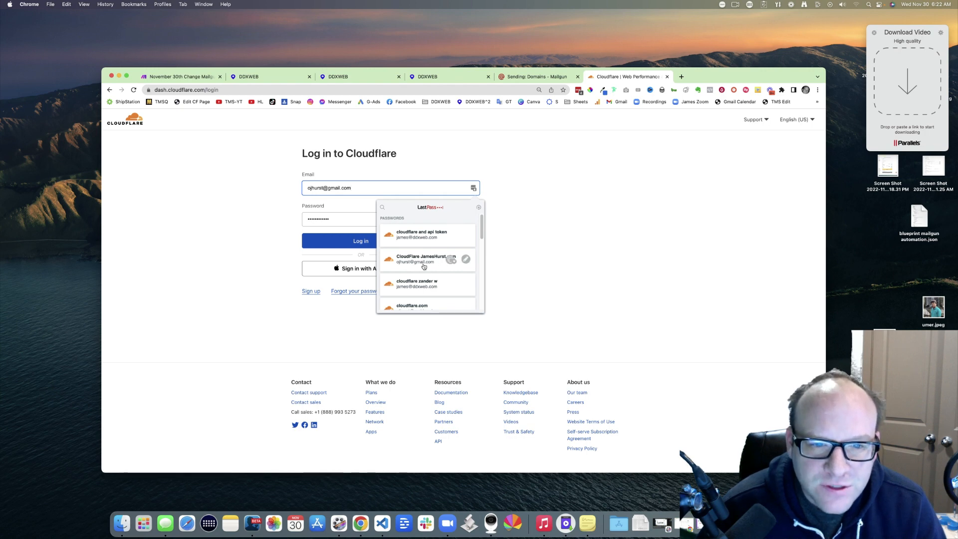
{"action": "scroll", "coordinate": [433, 262], "scroll_direction": "down", "scroll_amount": 2}
{"action": "scroll", "coordinate": [433, 262], "scroll_direction": "up", "scroll_amount": 3}
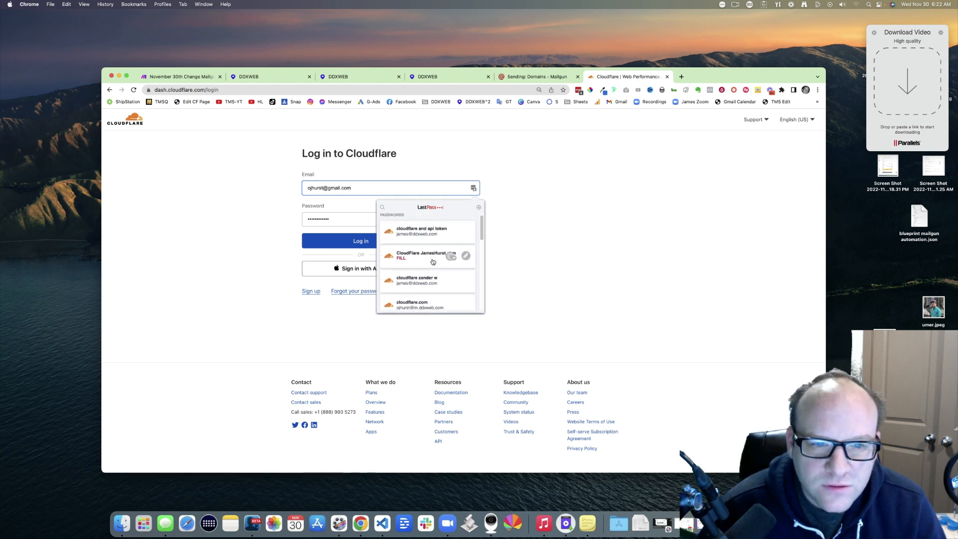
{"action": "left_click", "coordinate": [422, 236]}
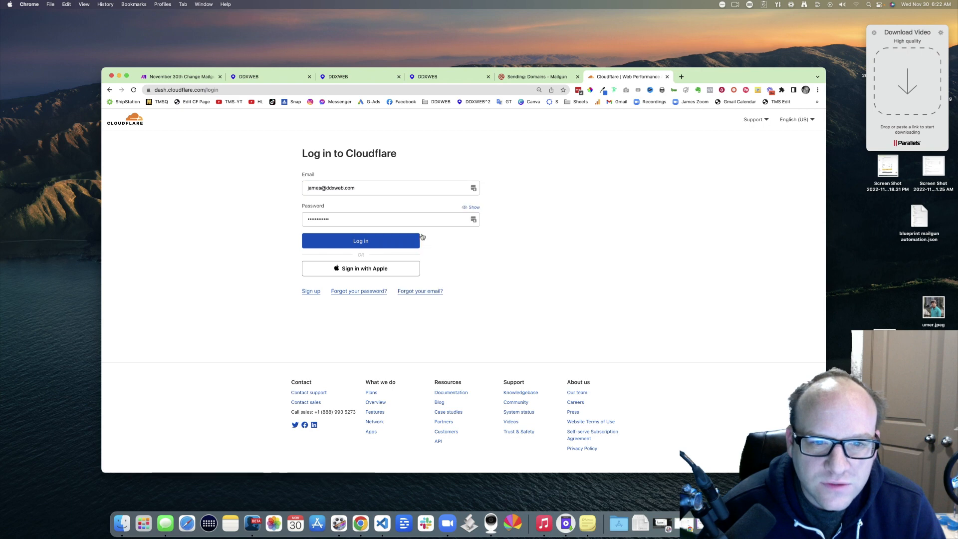
{"action": "left_click", "coordinate": [359, 243]}
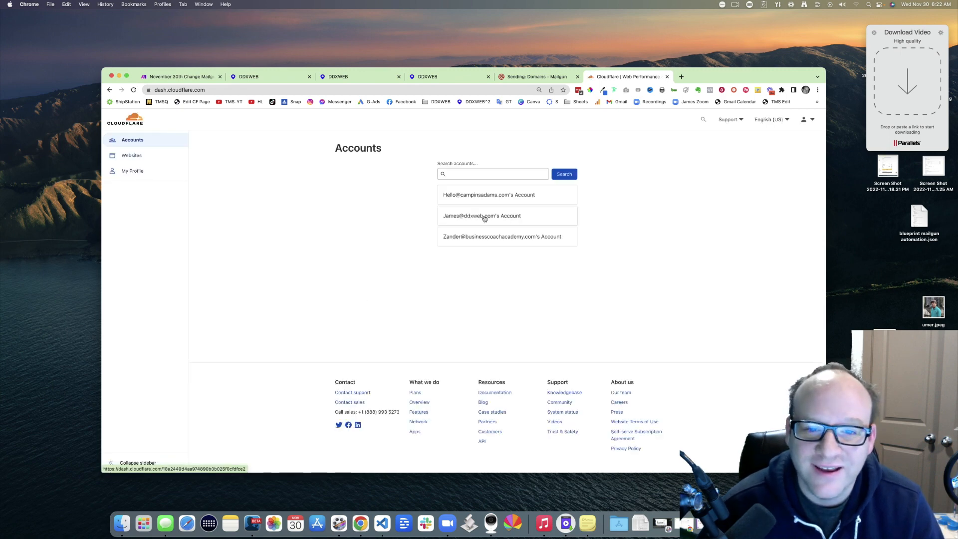
{"action": "left_click", "coordinate": [483, 217]}
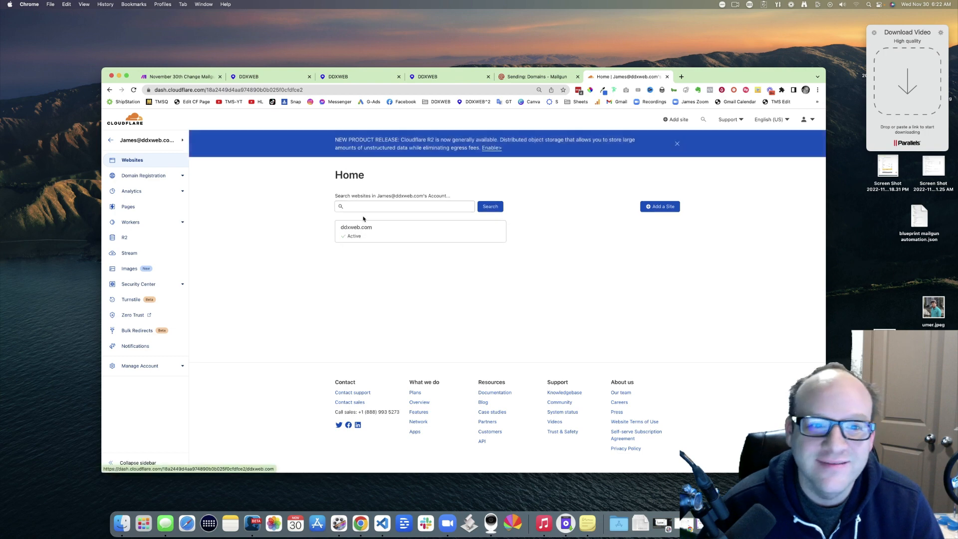
Step: Open ddxweb.com's DNS records and search 'boun' to show only the bountyhunters entries
{"action": "left_click", "coordinate": [361, 233]}
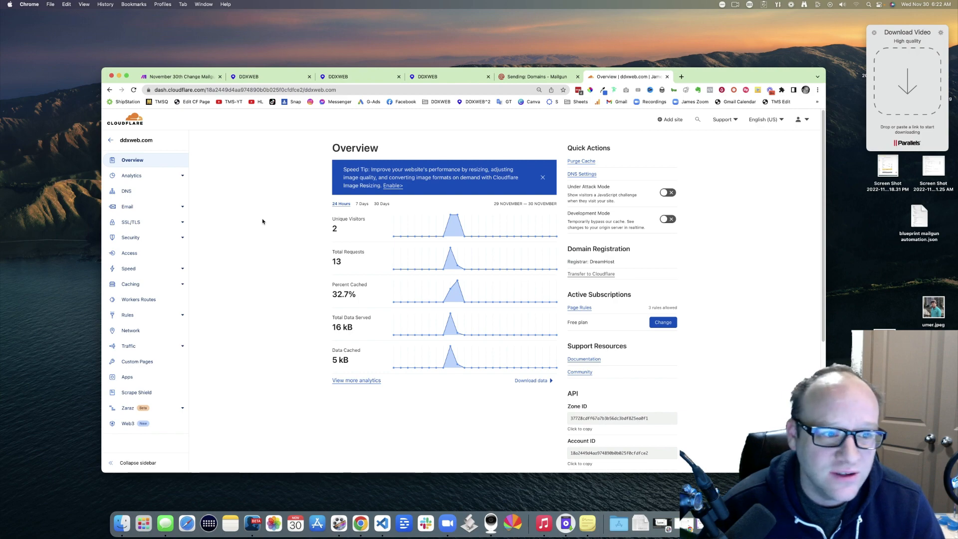
{"action": "left_click", "coordinate": [128, 193]}
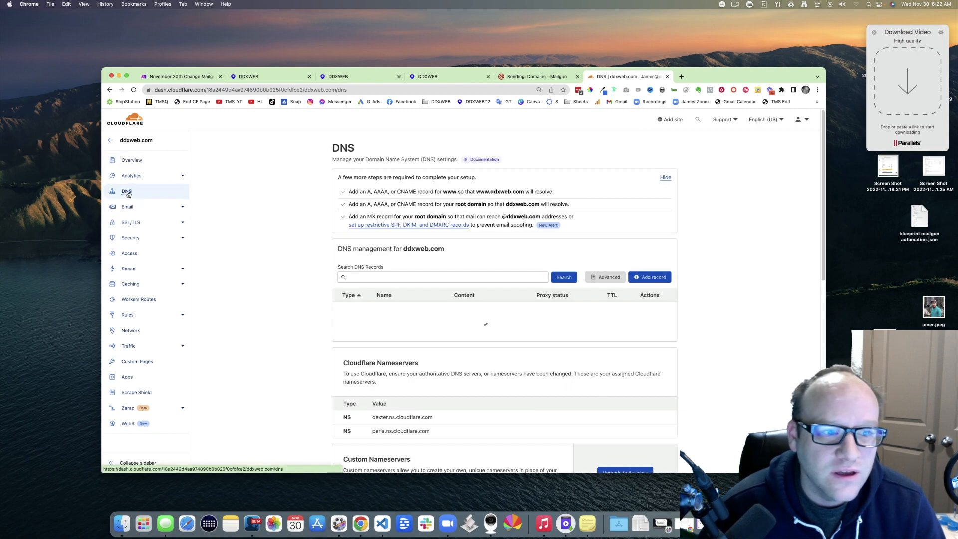
{"action": "scroll", "coordinate": [325, 243], "scroll_direction": "down", "scroll_amount": 5}
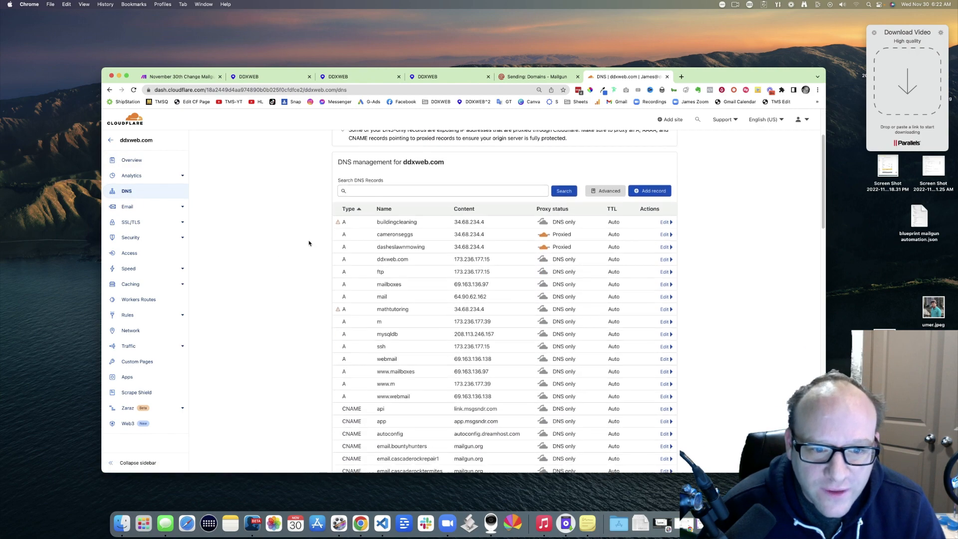
{"action": "left_click", "coordinate": [413, 156]}
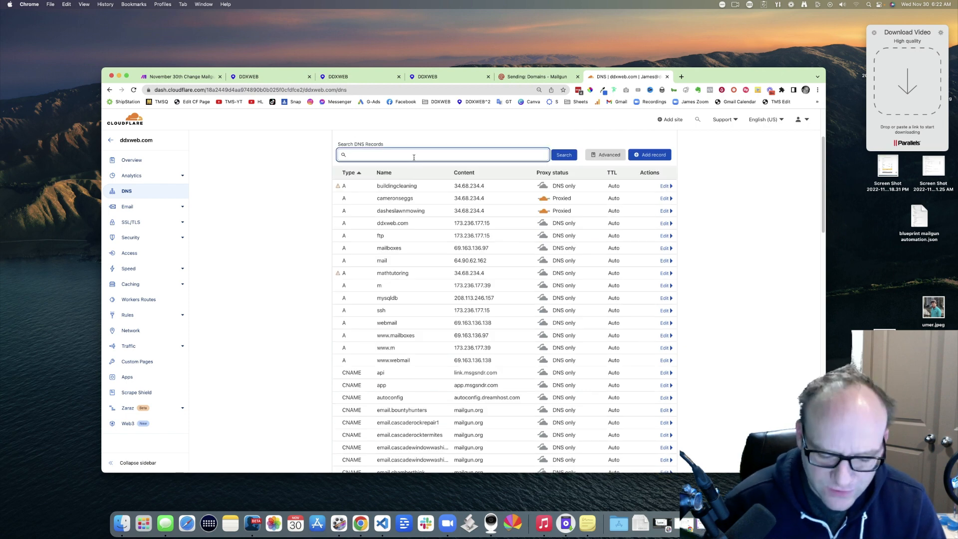
{"action": "type", "text": "bounty"}
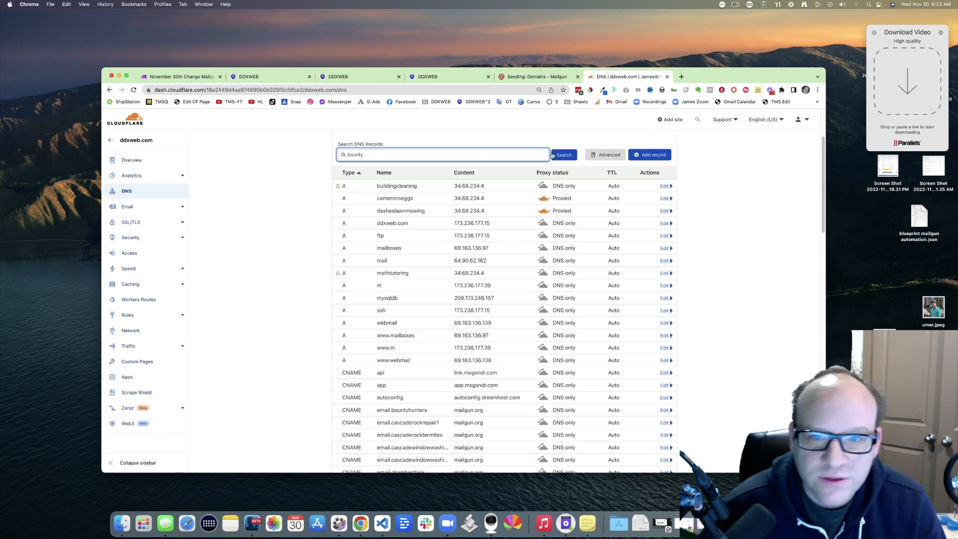
{"action": "left_click", "coordinate": [563, 156]}
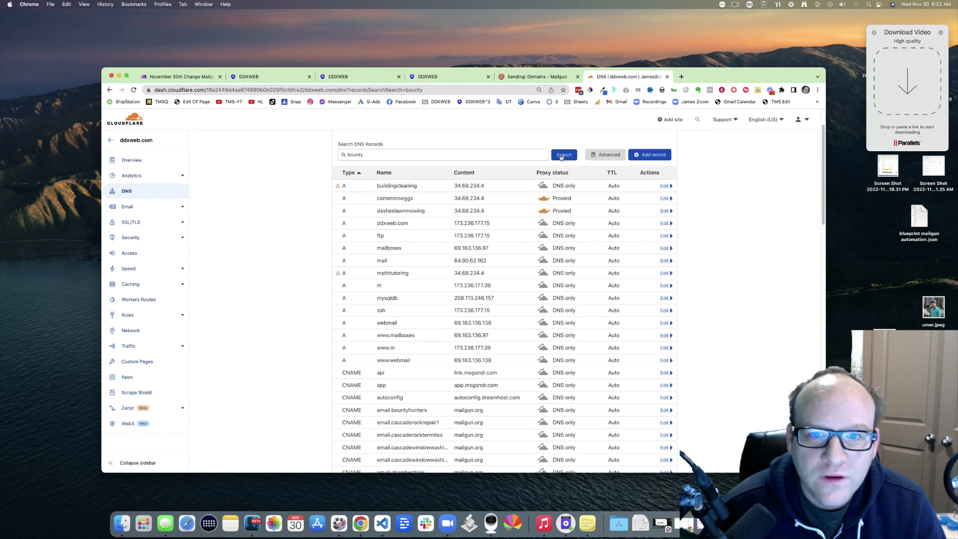